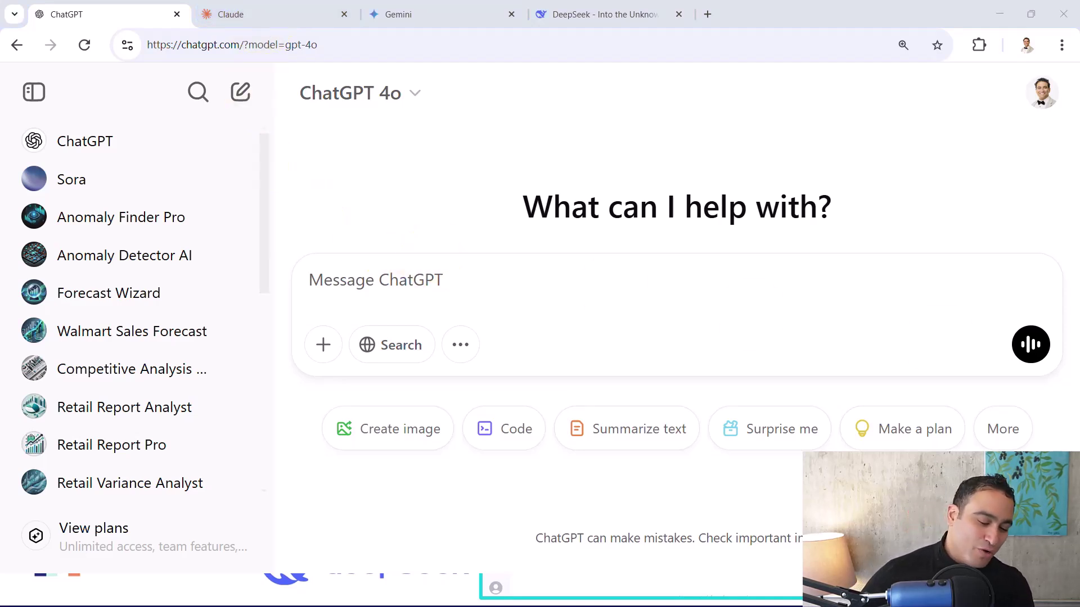
Step: Paste the Bank of America ten-ideas prompt into ChatGPT, send it, and follow the streaming answer
left_click(446, 287)
type("I work at Bank of America and I would like to start implementing generative AI. Give me 10 ideas on how to leverage this incredible technology.")
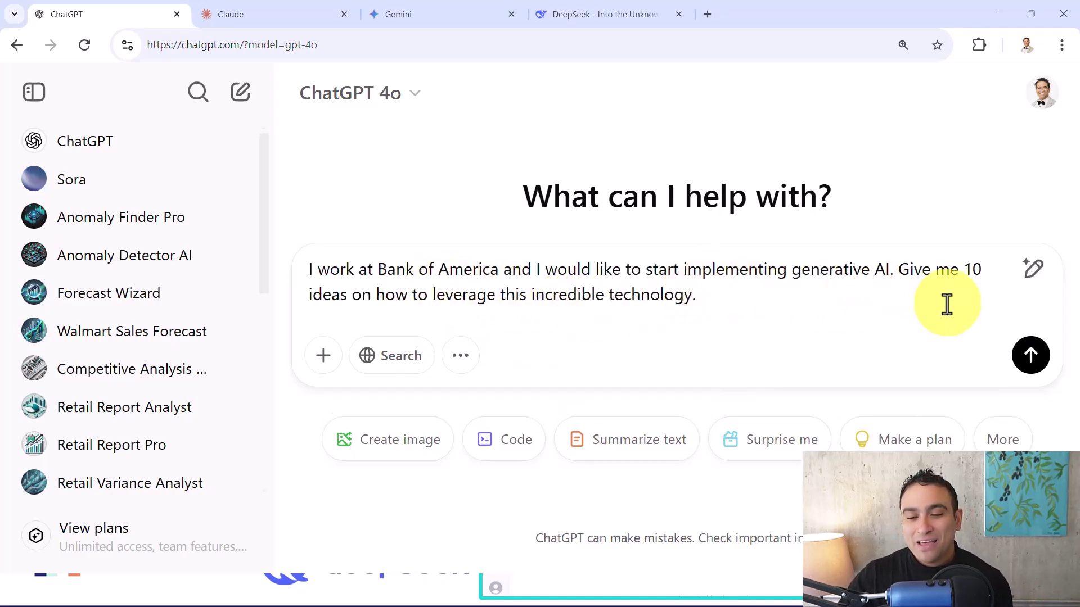
left_click(1031, 363)
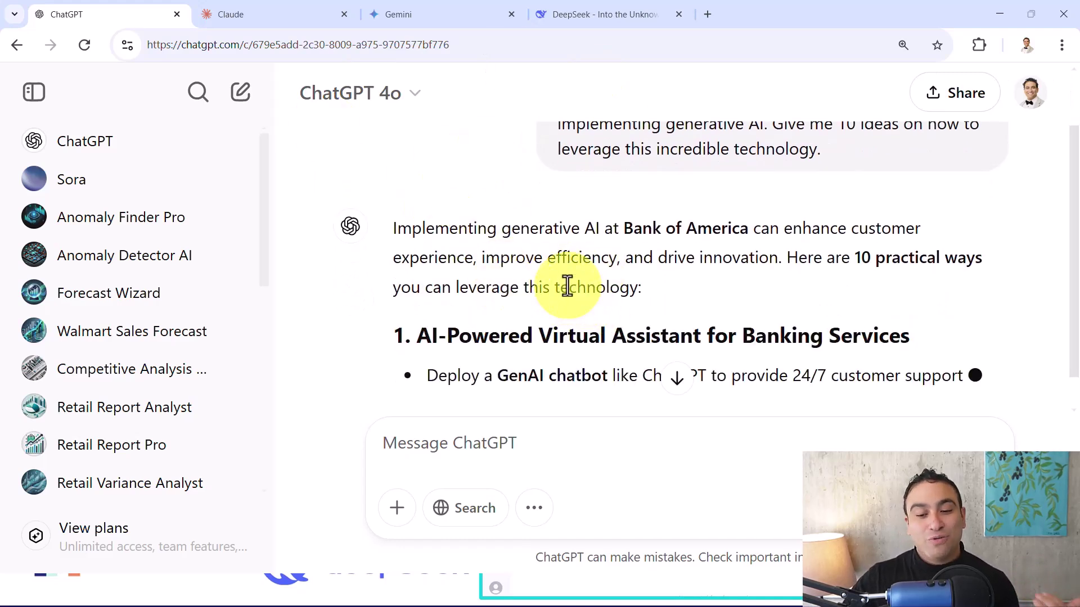
scroll(568, 280, "down", 2)
scroll(568, 280, "down", 5)
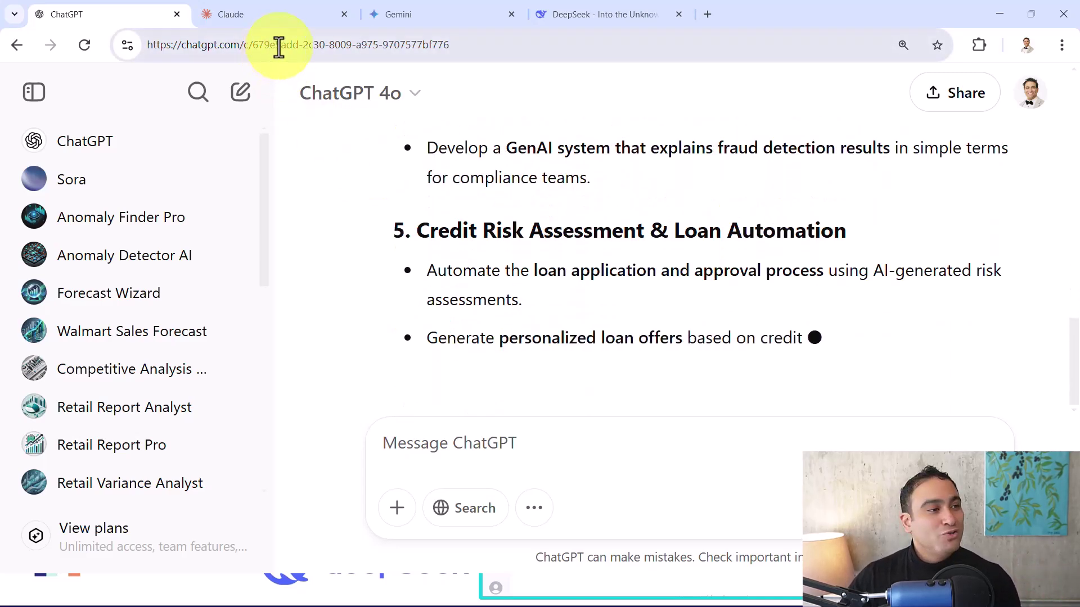
Step: Send the Bank of America prompt to Claude without the stray bullet and follow its ideas to idea 6
left_click(286, 14)
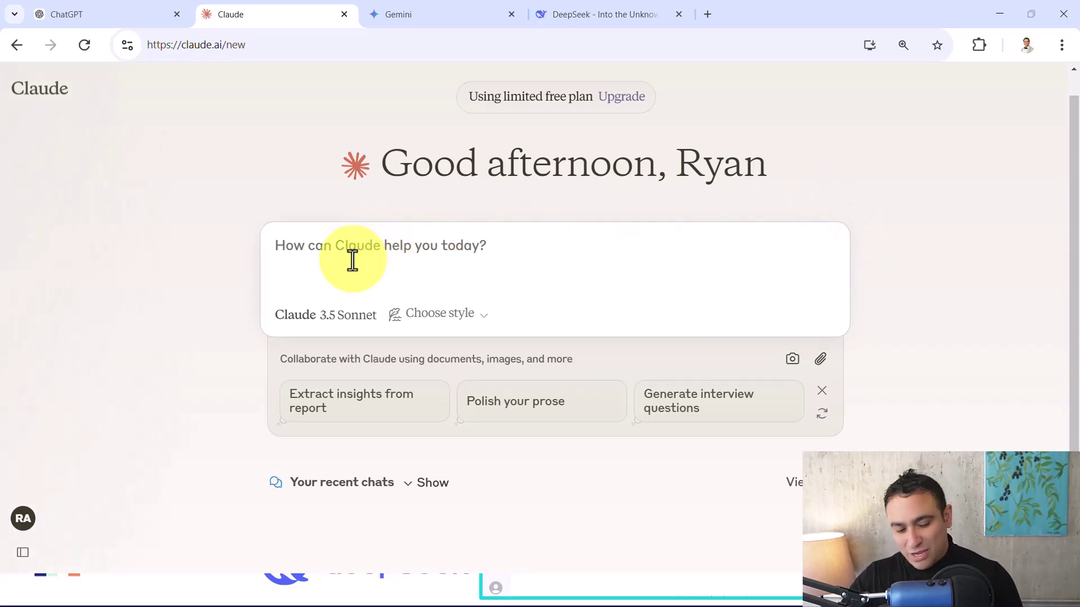
type("I work at Bank of America and I would like to start implementing generative AI. Give me 10 ideas on how to leverage this incredible technology.")
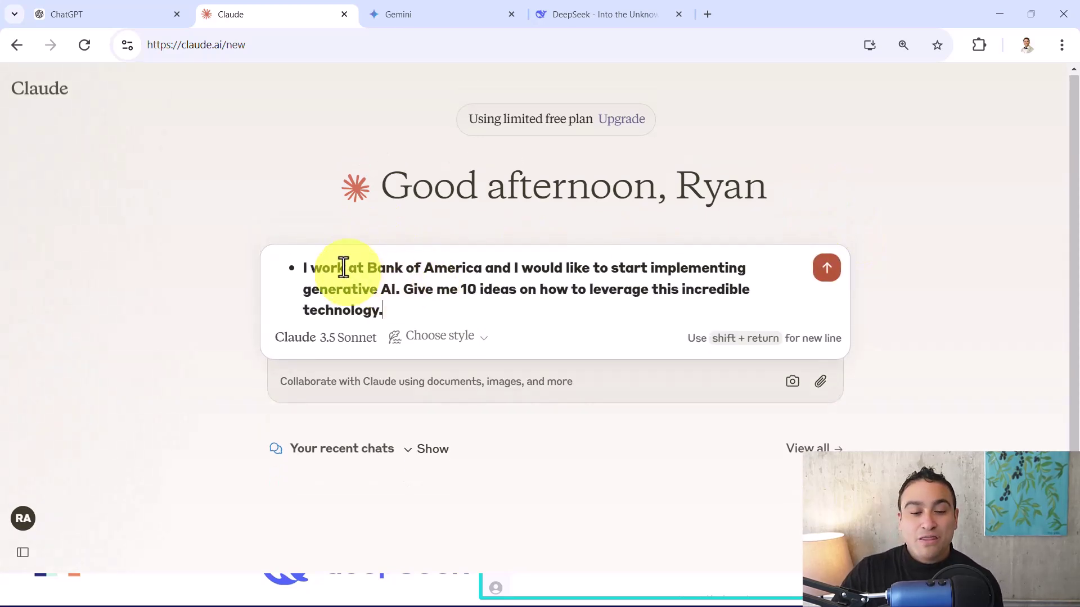
left_click(302, 266)
key("BackSpace")
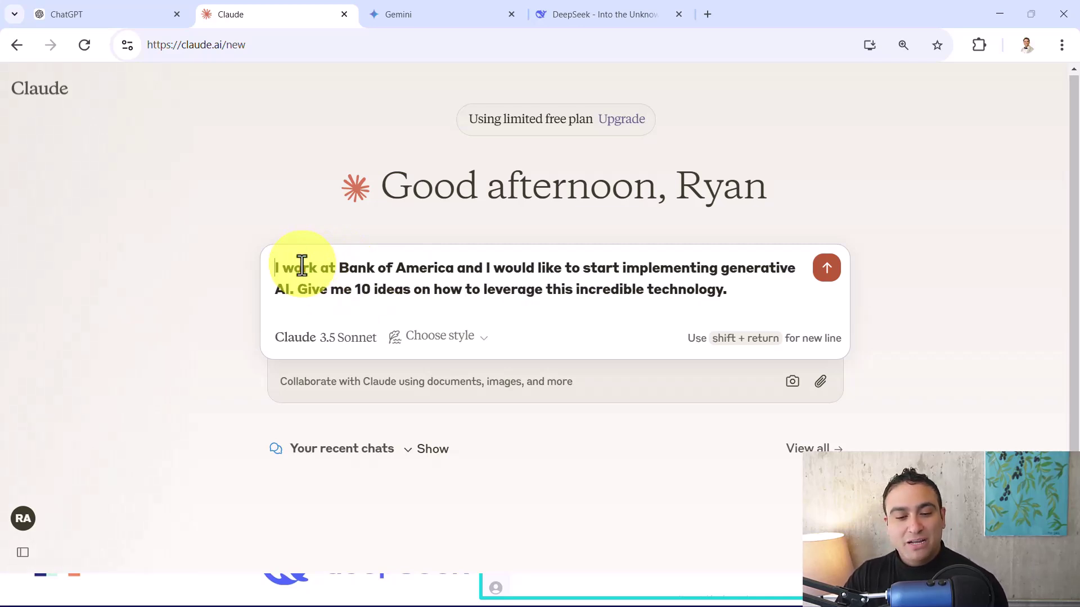
left_click(827, 269)
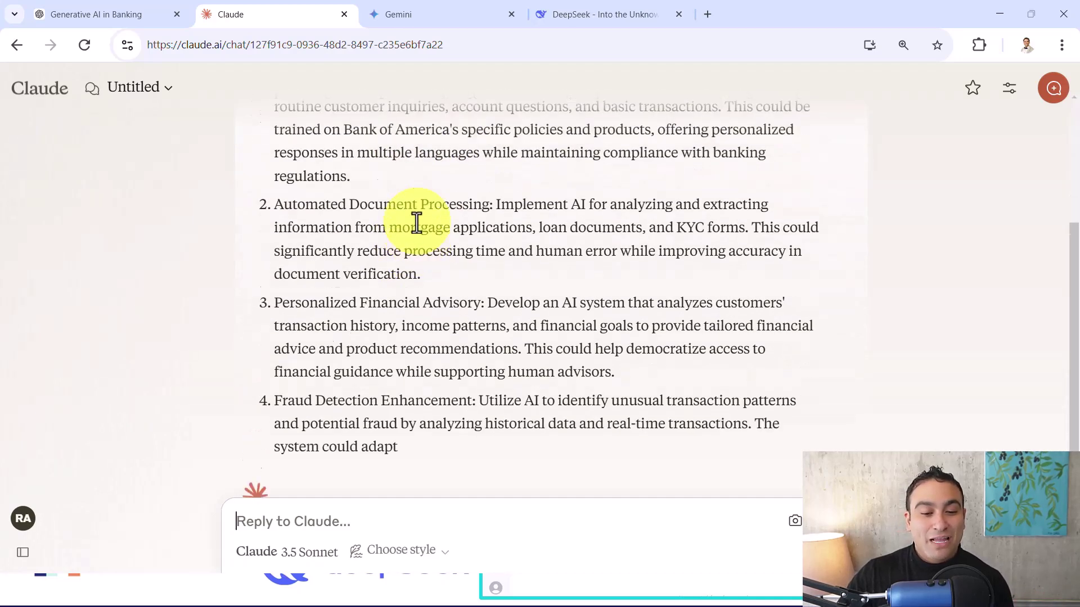
scroll(416, 223, "up", 2)
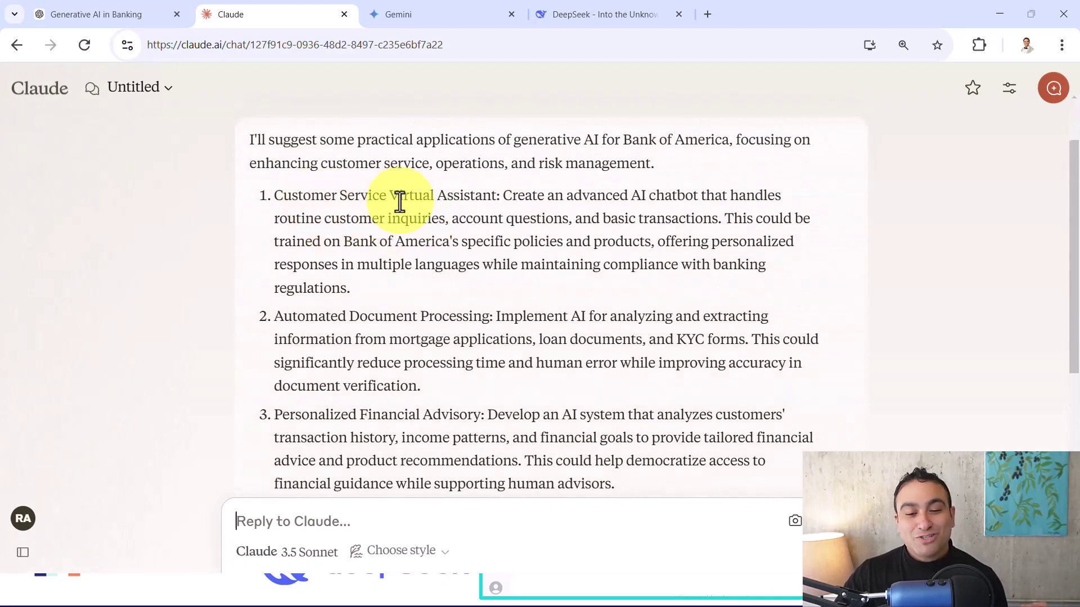
scroll(329, 304, "down", 1)
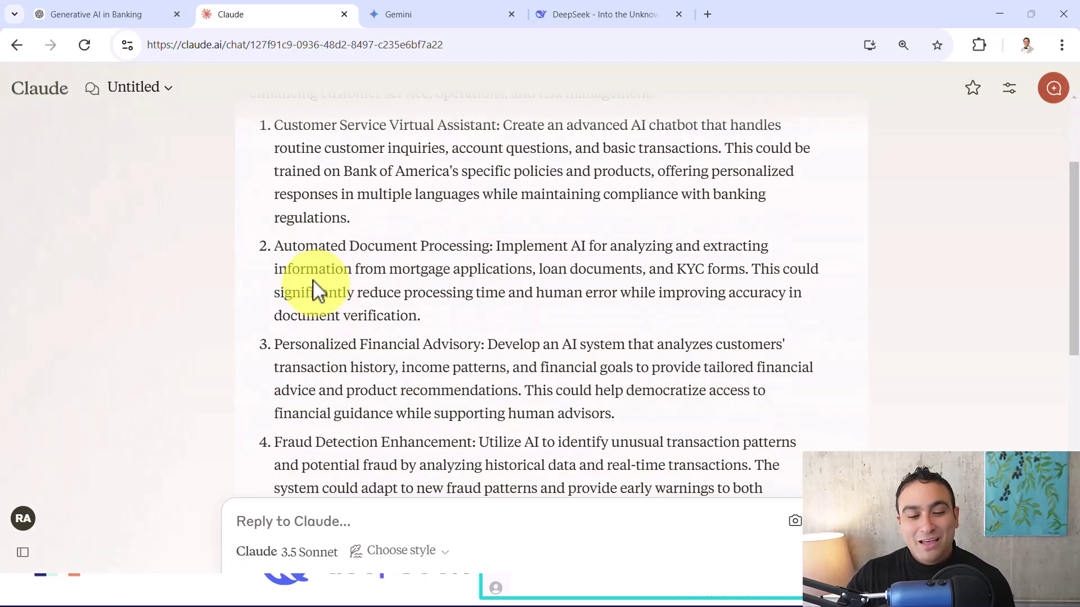
scroll(337, 297, "down", 1)
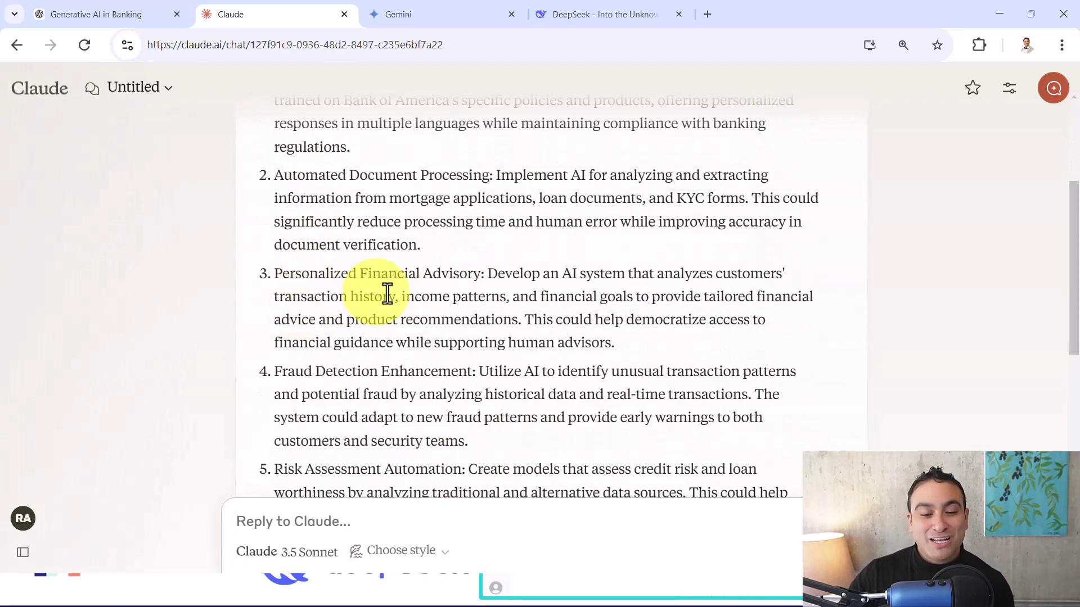
scroll(452, 295, "down", 2)
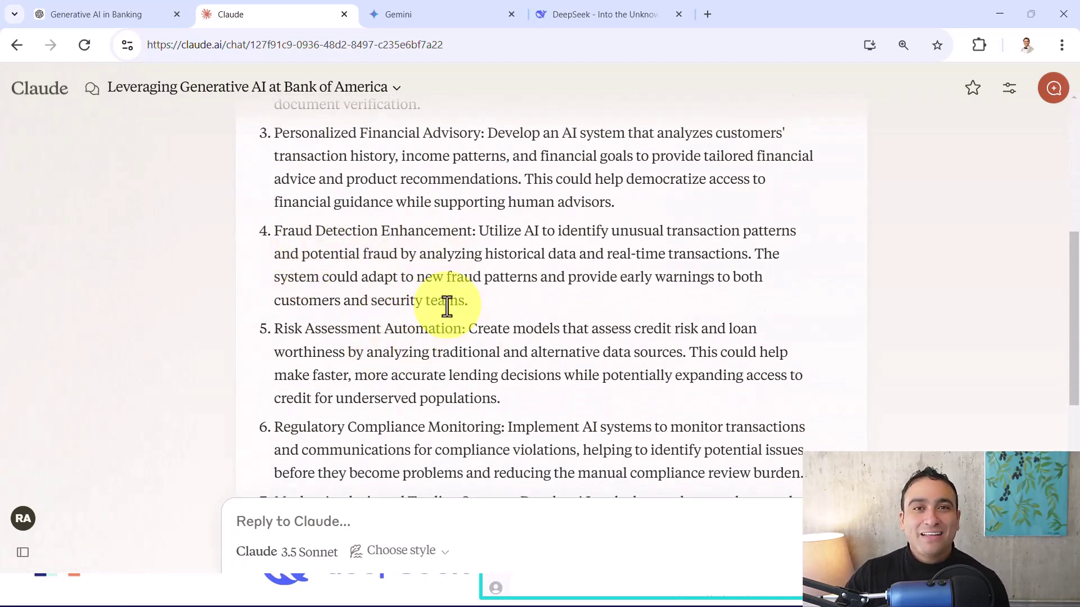
Step: Compare ChatGPT's banking ideas with Claude's reply, which opens with Customer Service Virtual Assistant
left_click(141, 14)
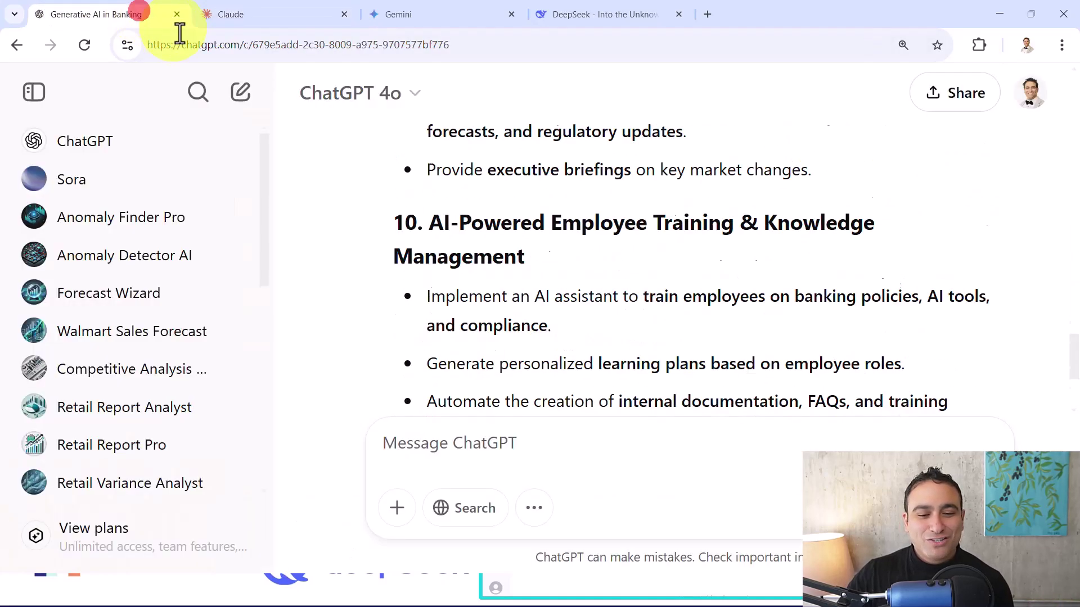
scroll(373, 160, "down", 4)
scroll(419, 236, "up", 6)
scroll(410, 233, "up", 20)
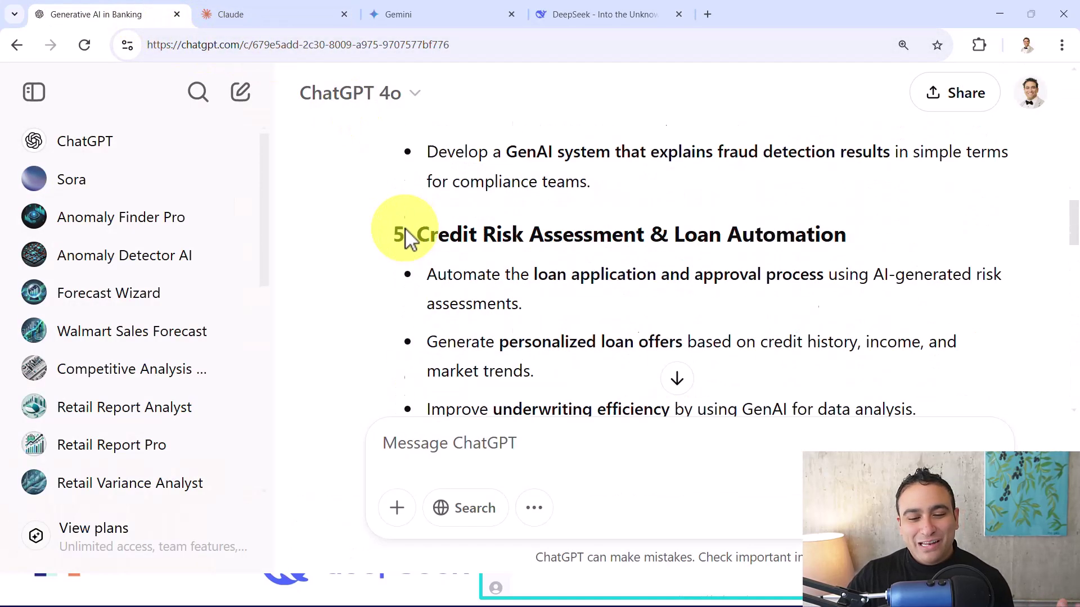
left_click(261, 14)
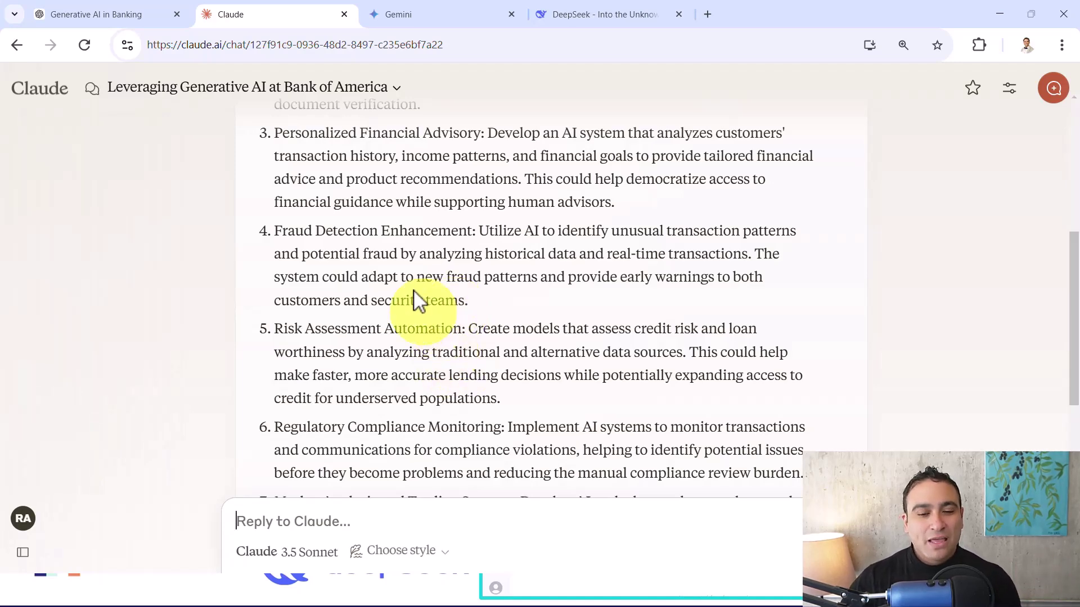
scroll(414, 200, "up", 5)
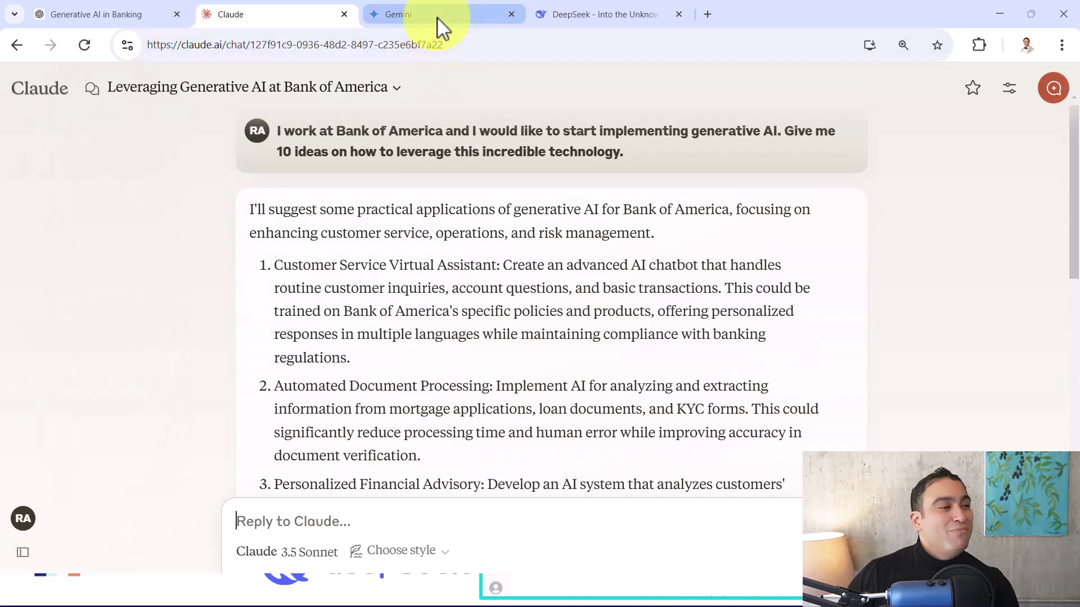
left_click(437, 18)
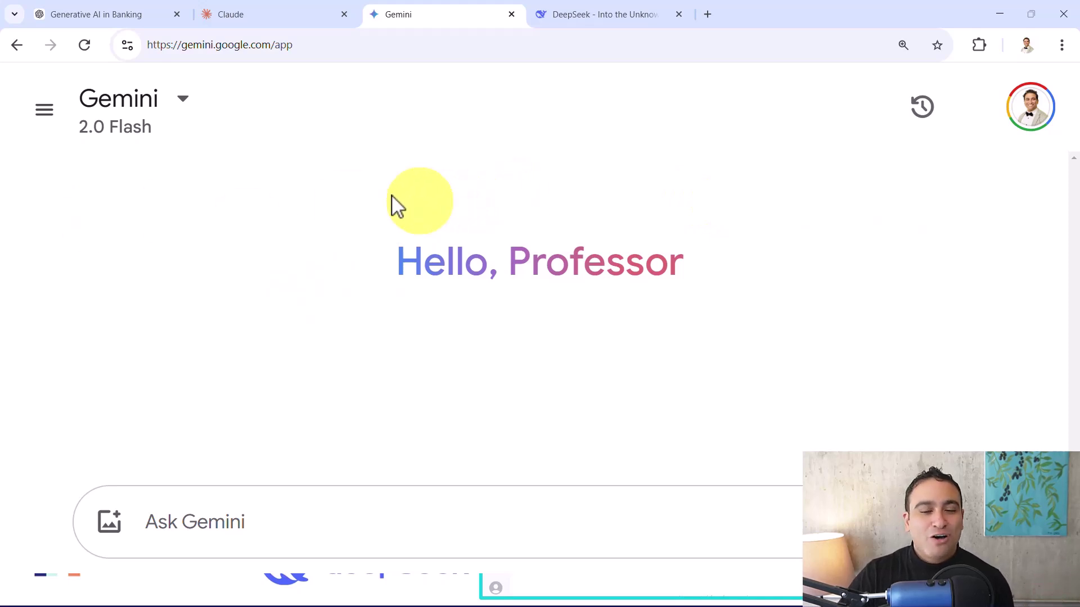
left_click(137, 125)
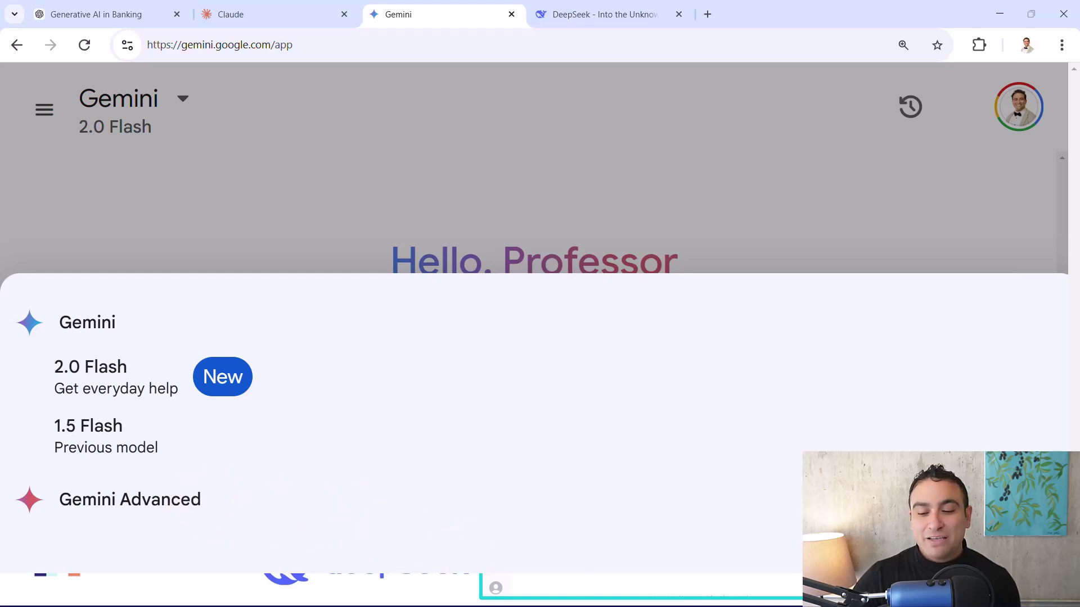
left_click(203, 228)
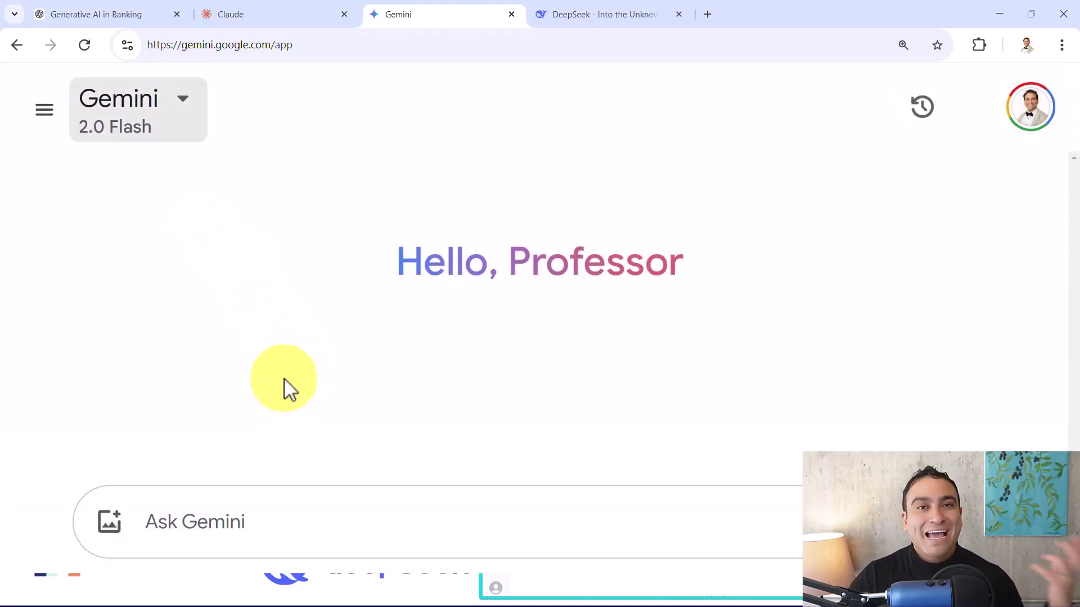
left_click(315, 512)
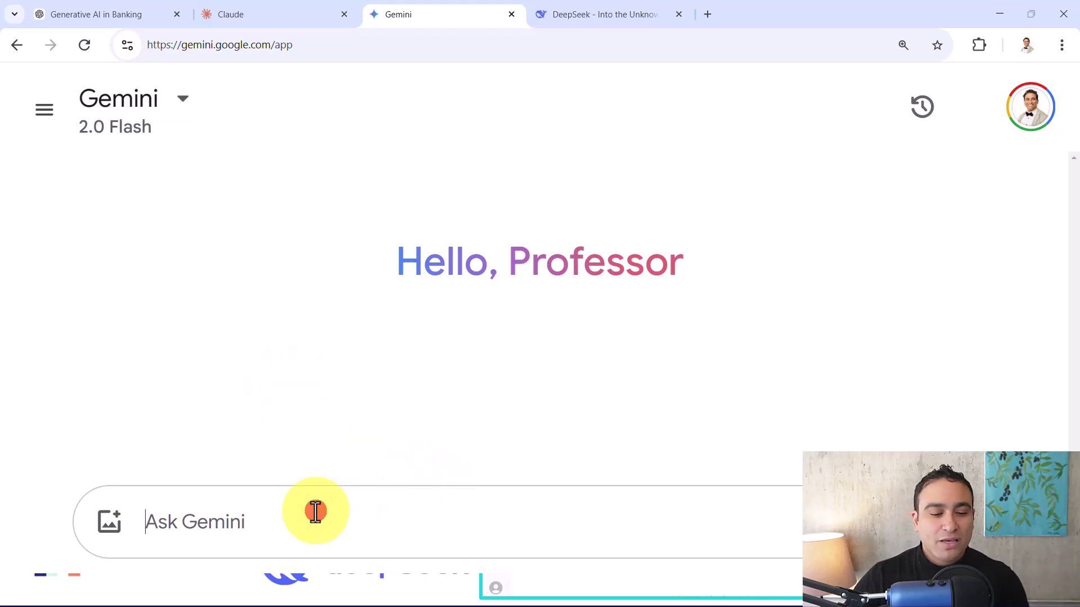
key("ctrl+v")
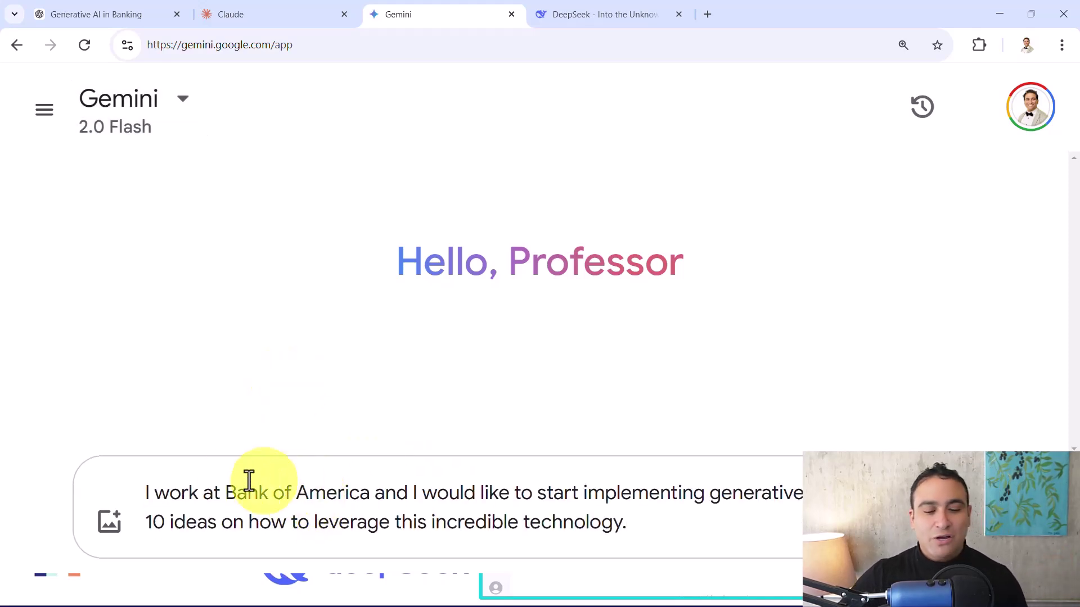
key("Return")
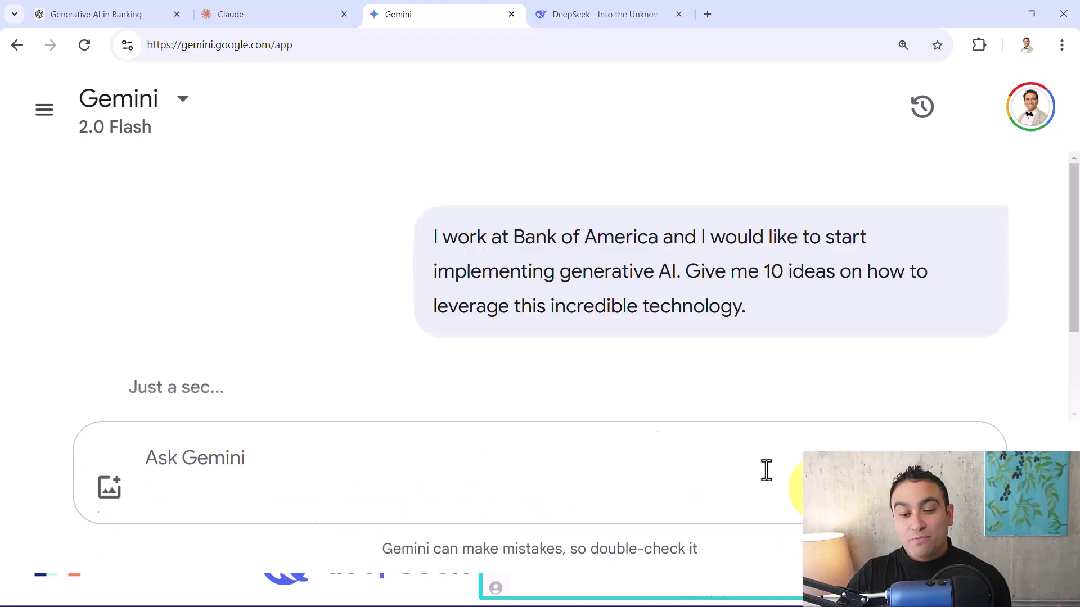
scroll(289, 264, "down", 4)
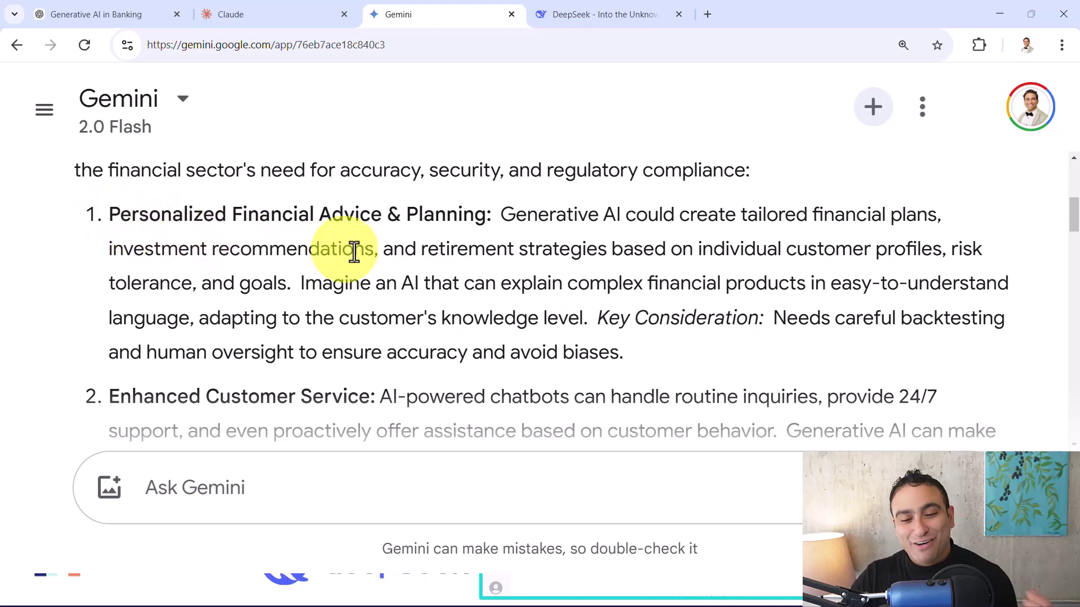
scroll(276, 284, "down", 2)
scroll(222, 287, "down", 3)
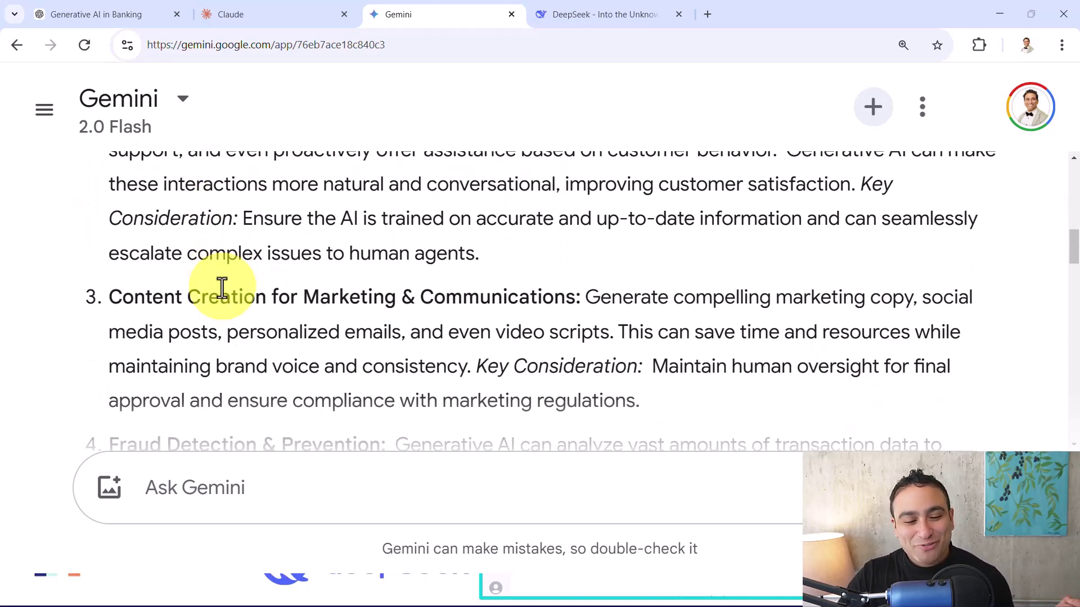
scroll(150, 265, "down", 2)
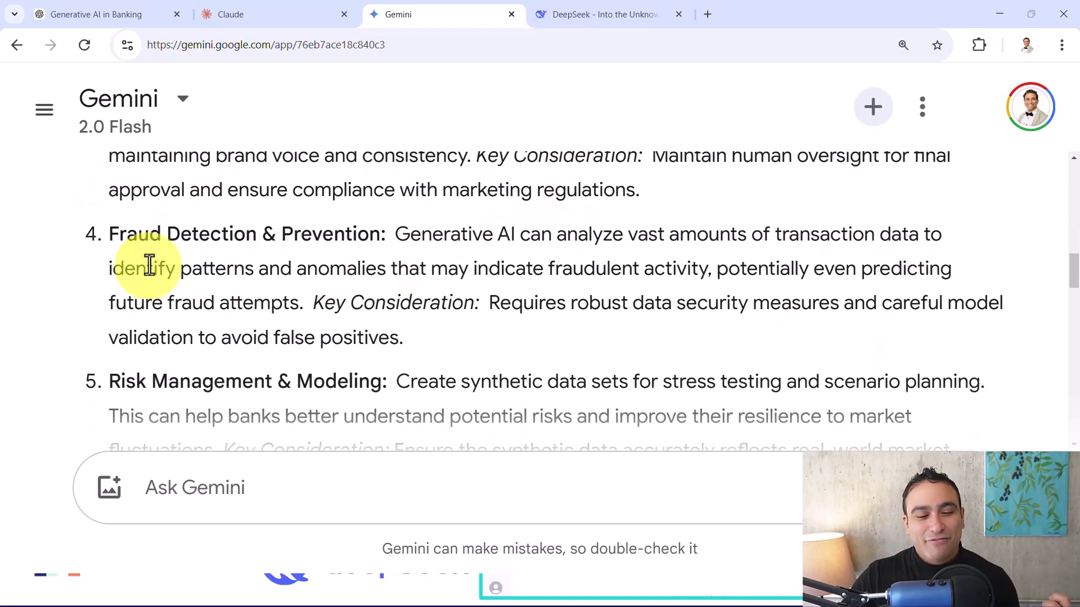
scroll(362, 253, "down", 1)
scroll(193, 203, "up", 1)
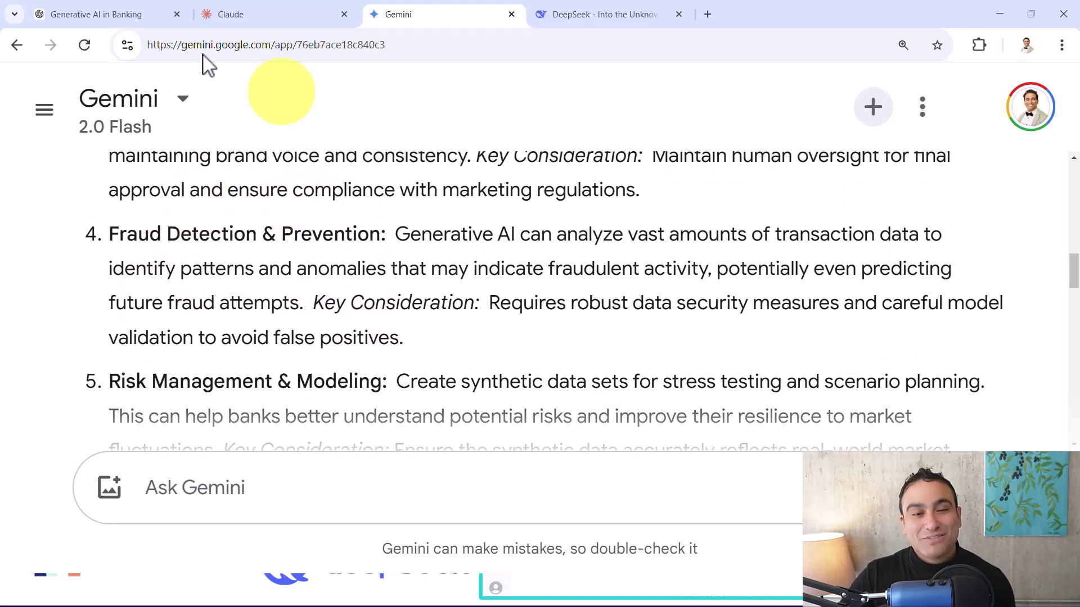
left_click(67, 14)
scroll(440, 275, "up", 2)
scroll(441, 275, "down", 8)
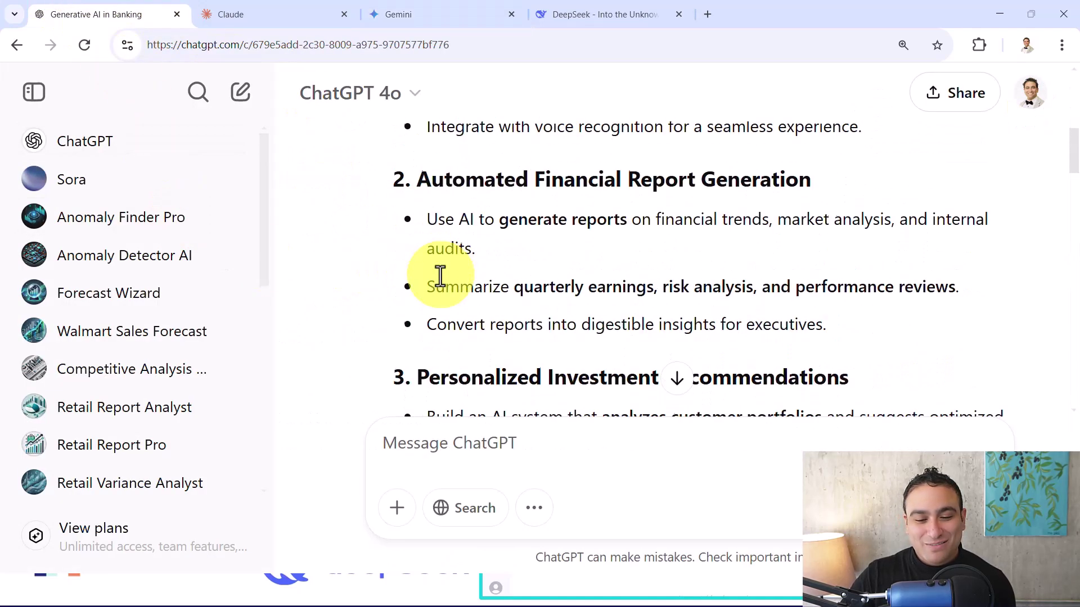
scroll(509, 295, "down", 6)
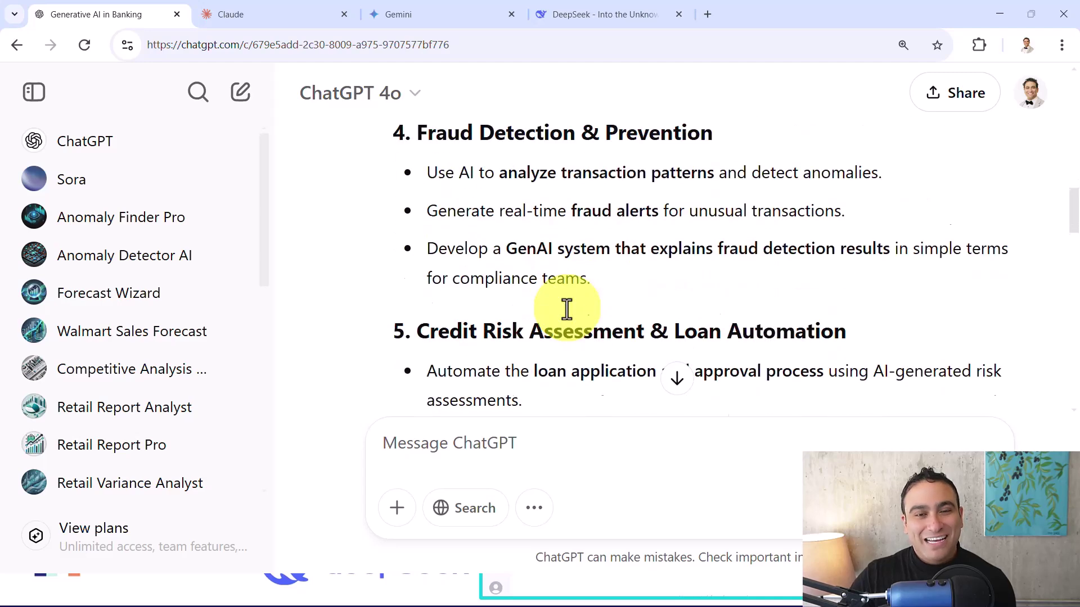
left_click(410, 21)
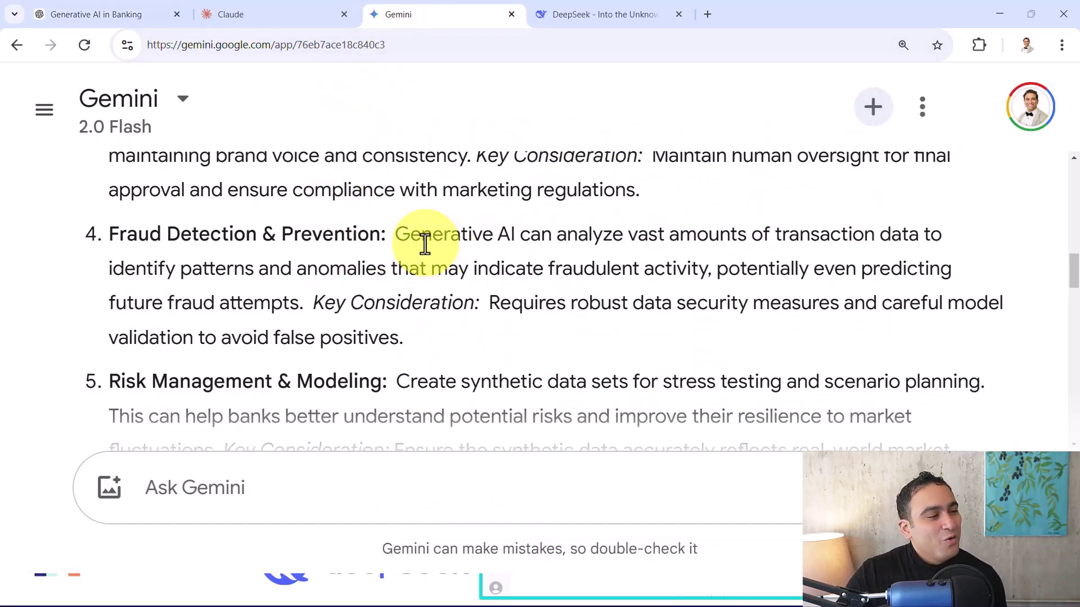
Step: Paste the Bank of America ten-ideas prompt into DeepSeek and send it for a DeepThink (R1) reply
left_click(599, 14)
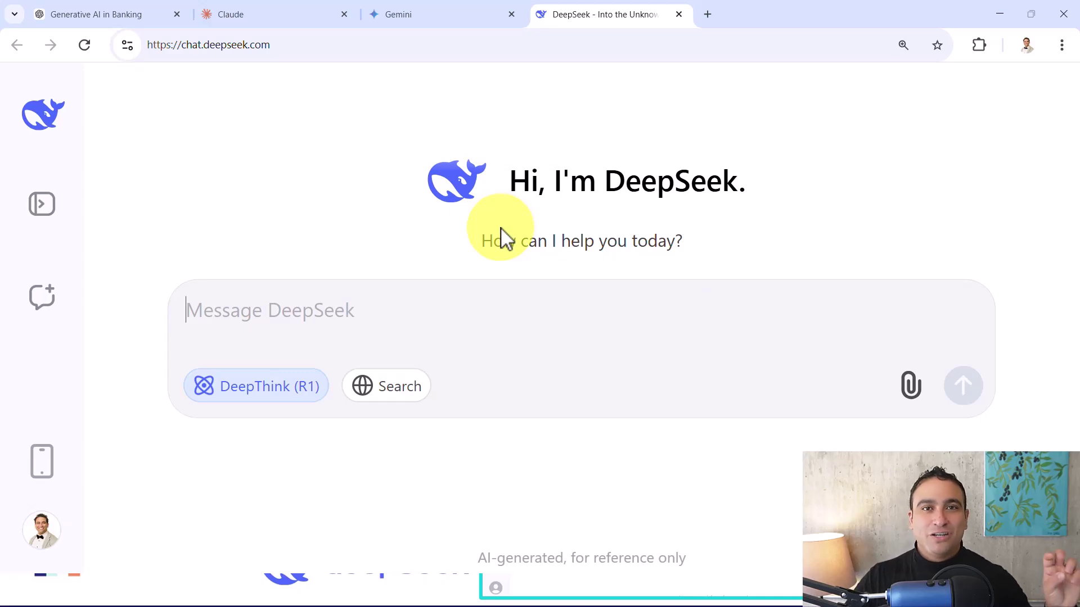
left_click(293, 315)
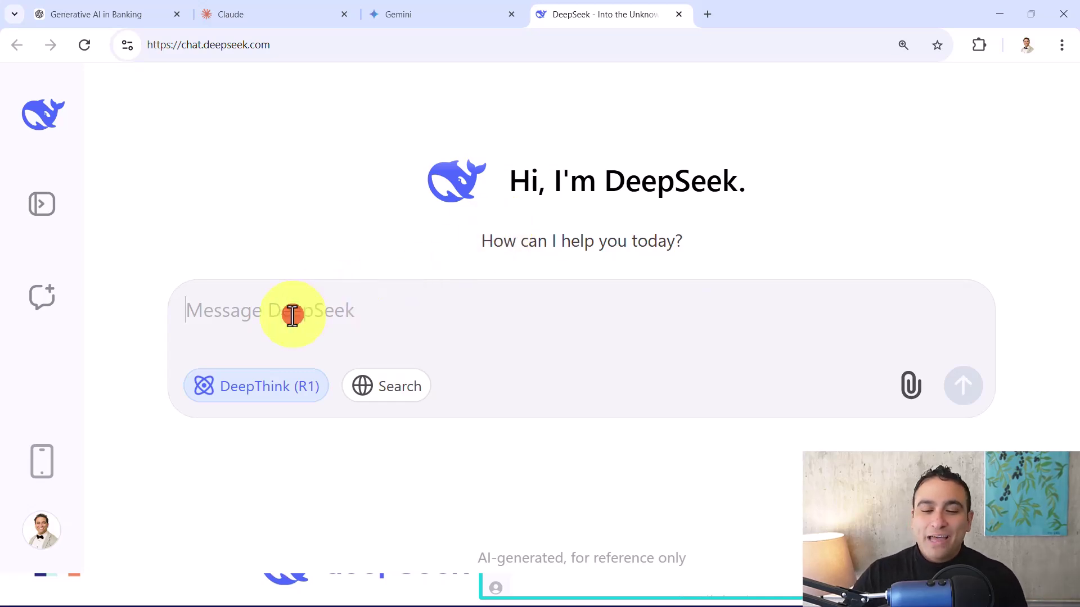
type("I work at Bank of America and I would like to start implementing generative AI. Give me 10 ideas on how to leverage this incredible technology.")
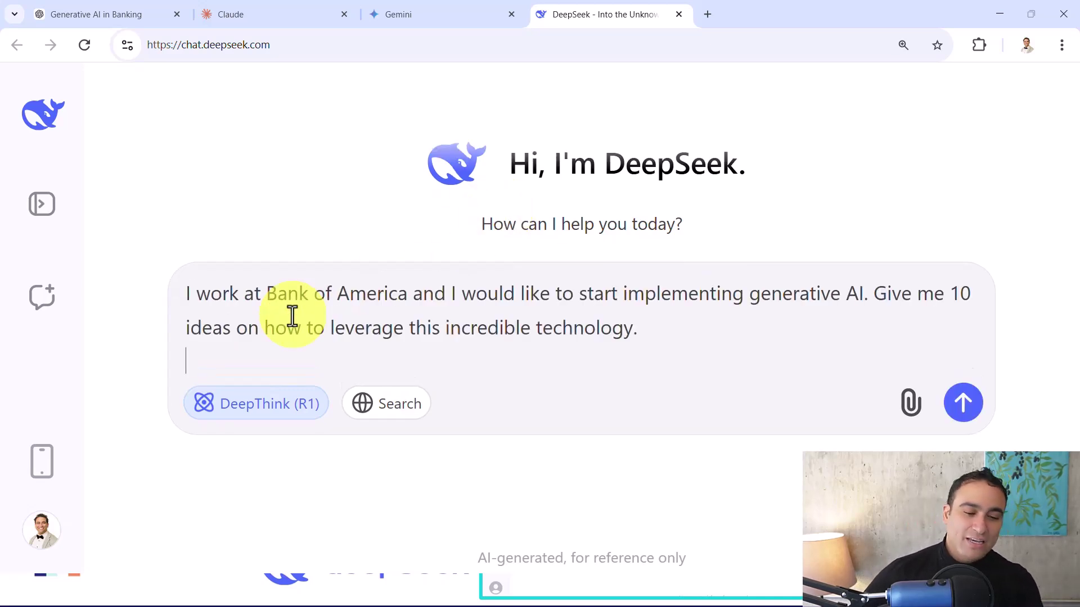
left_click(961, 406)
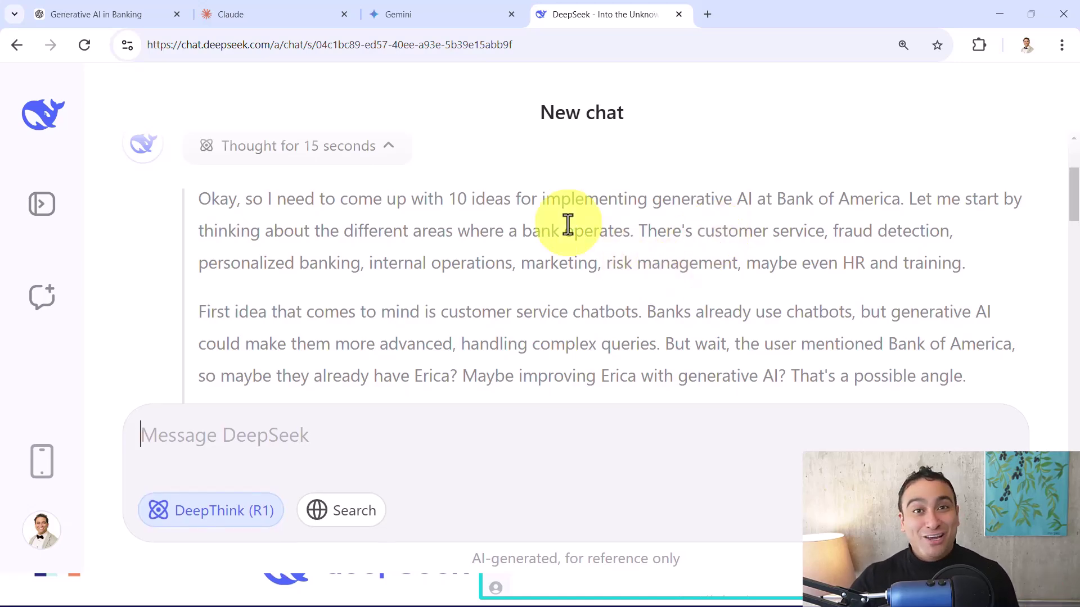
scroll(504, 203, "down", 8)
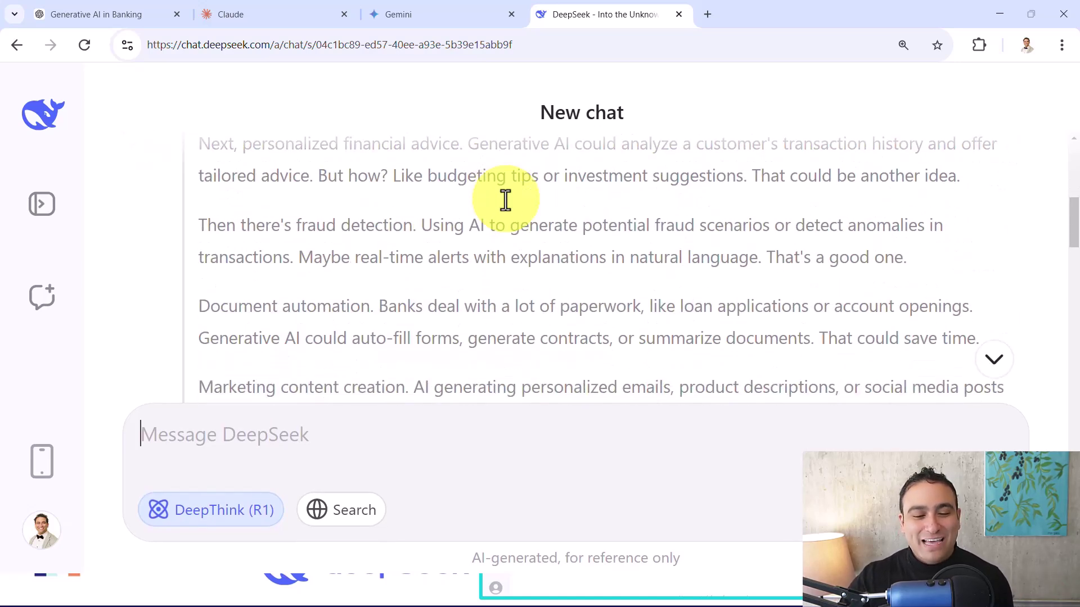
scroll(506, 199, "down", 4)
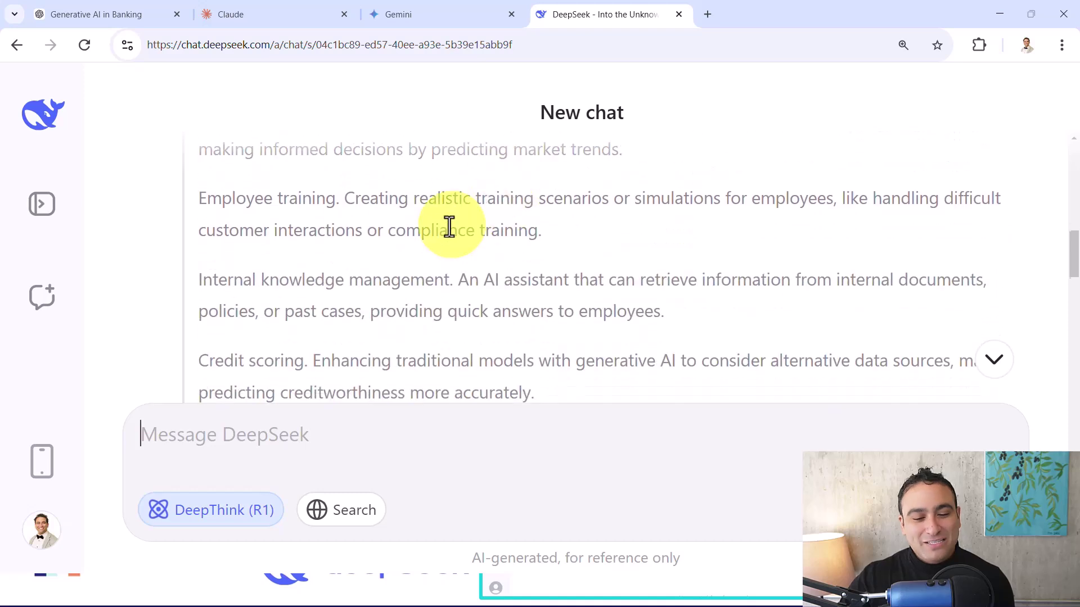
scroll(449, 231, "up", 4)
scroll(444, 236, "up", 3)
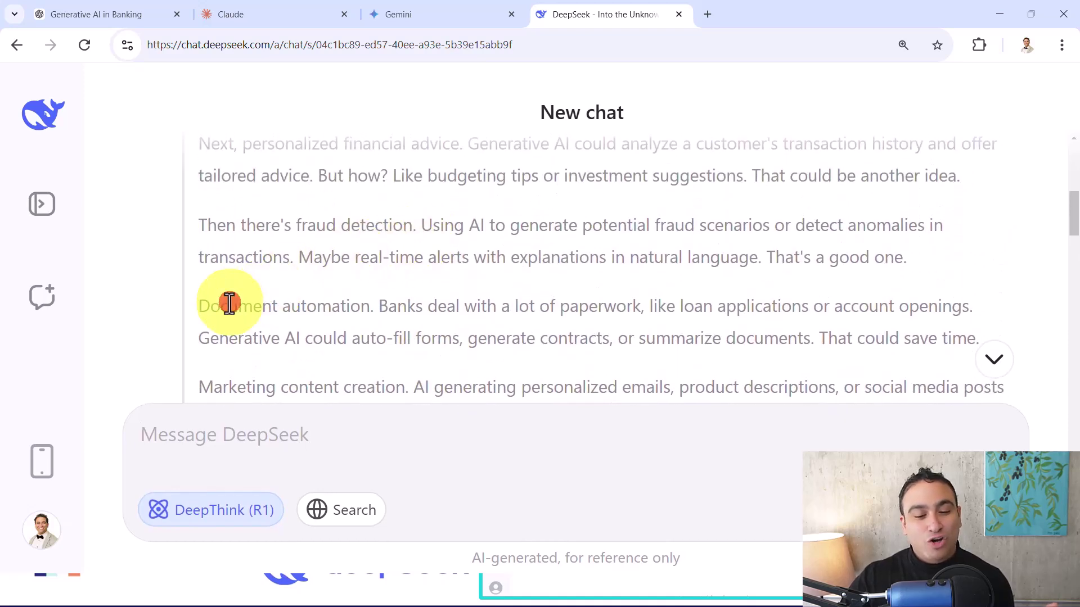
left_click_drag(229, 304, 386, 291)
left_click(322, 228)
left_click_drag(256, 224, 469, 226)
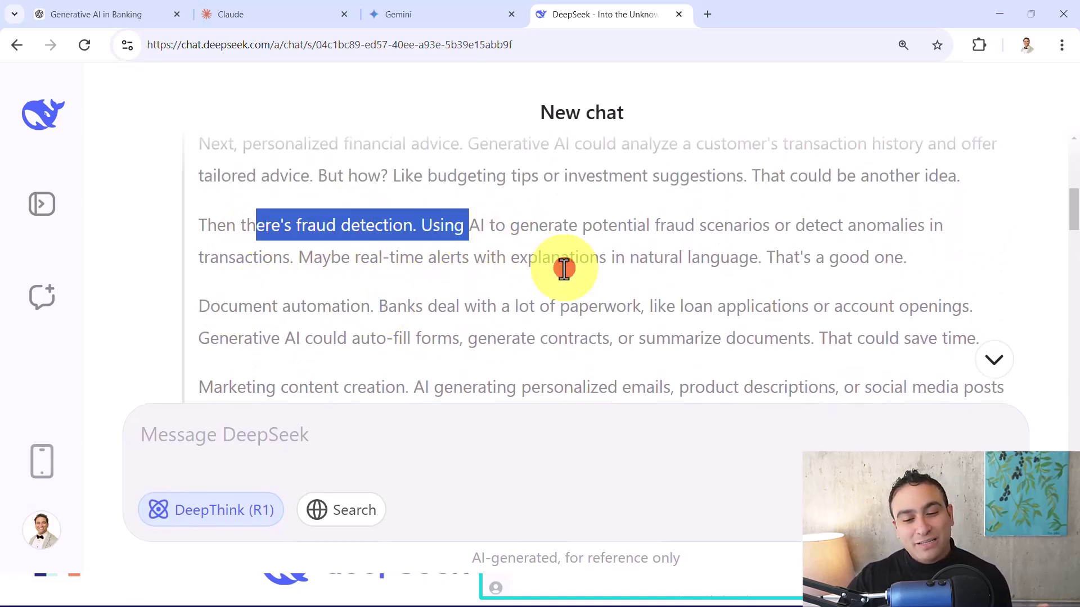
left_click(564, 269)
scroll(540, 270, "down", 4)
left_click_drag(265, 186, 465, 205)
scroll(474, 257, "down", 1)
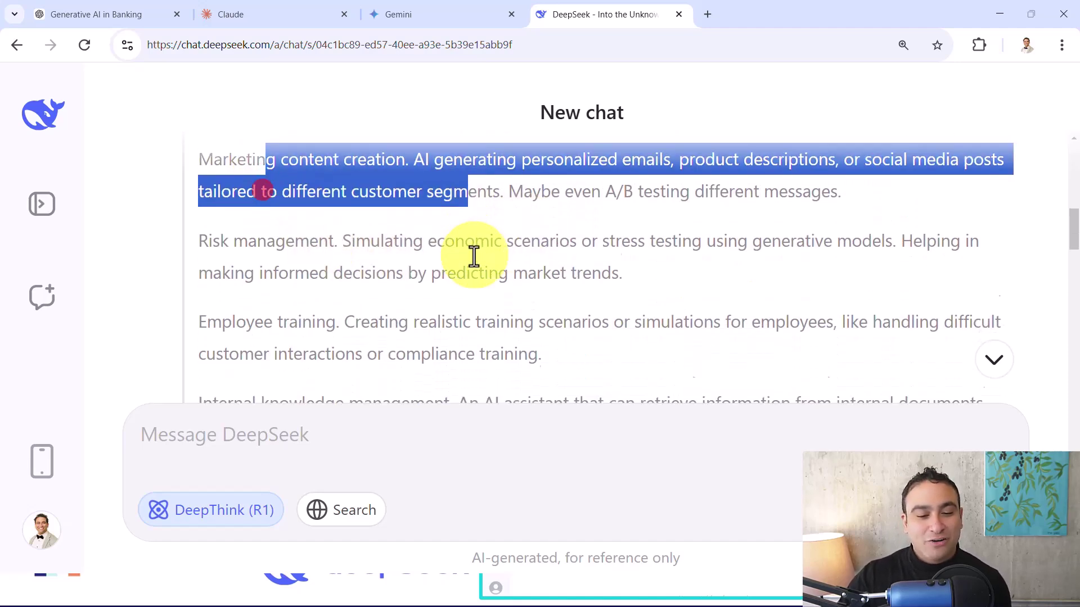
scroll(392, 228, "down", 10)
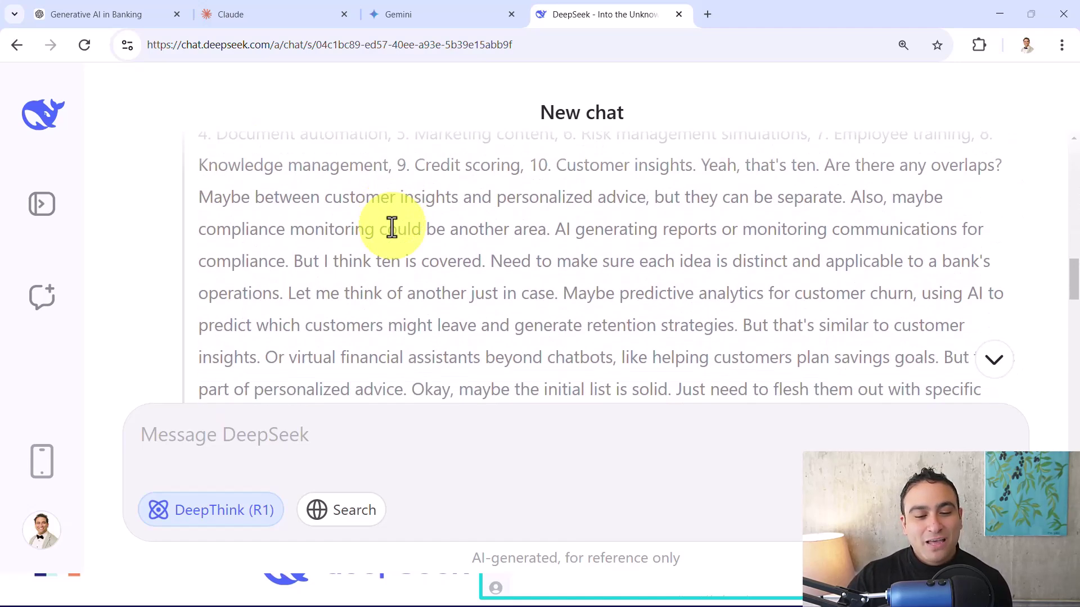
scroll(405, 264, "up", 4)
scroll(430, 309, "down", 10)
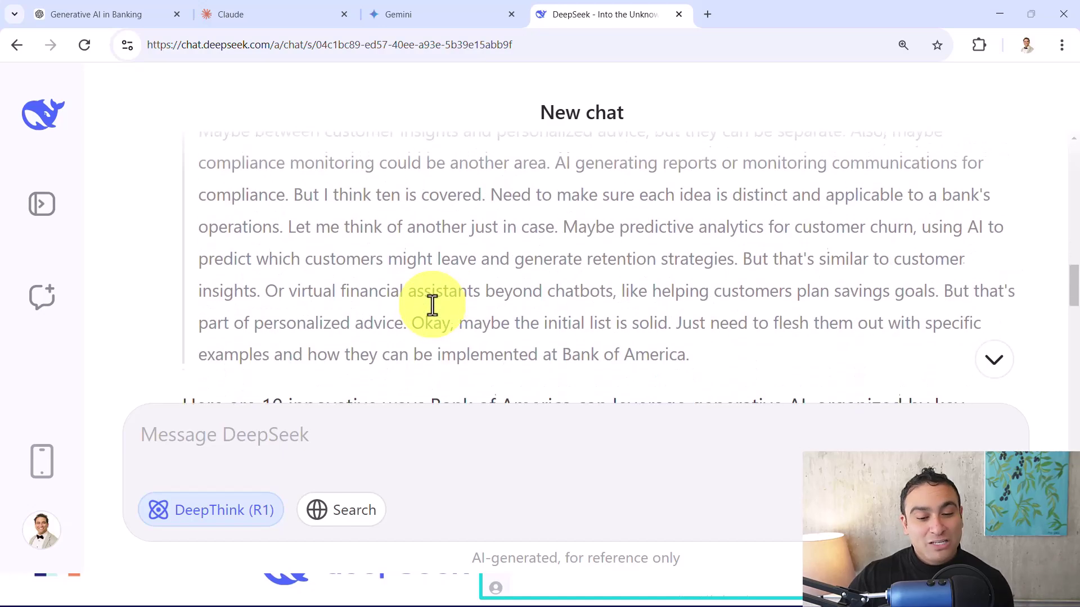
scroll(440, 292, "up", 15)
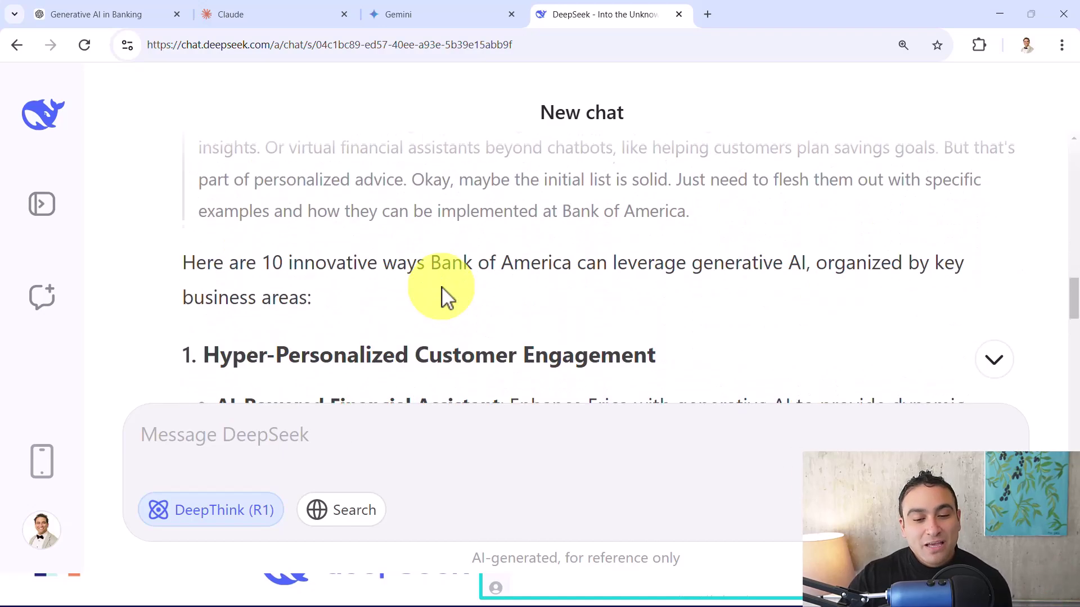
scroll(438, 287, "up", 5)
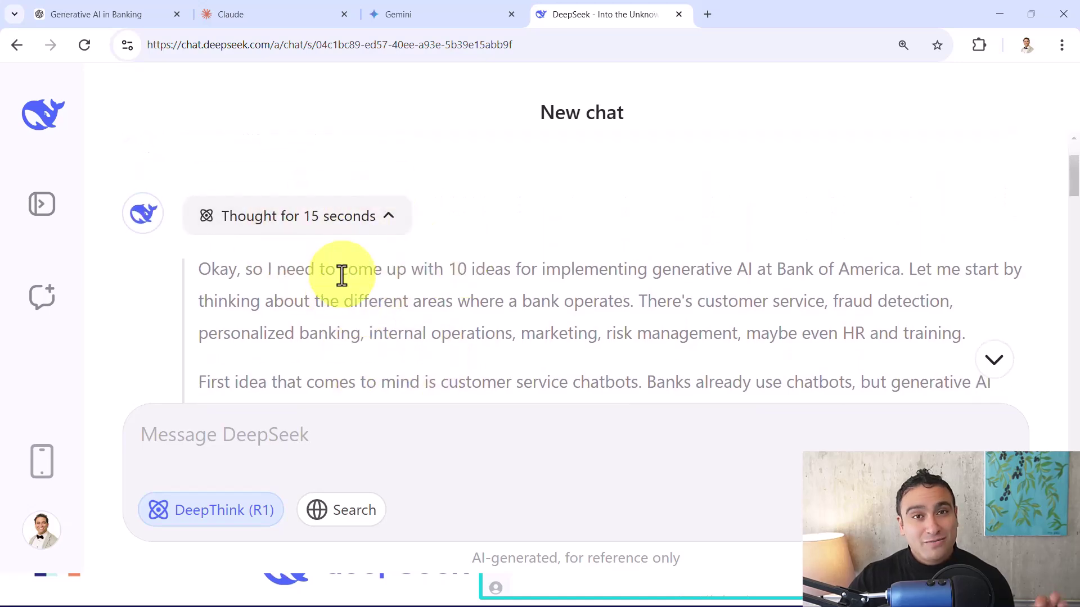
Step: Read DeepSeek's banking ideas down to idea 7, Next-Gen Wealth Management
scroll(337, 230, "down", 12)
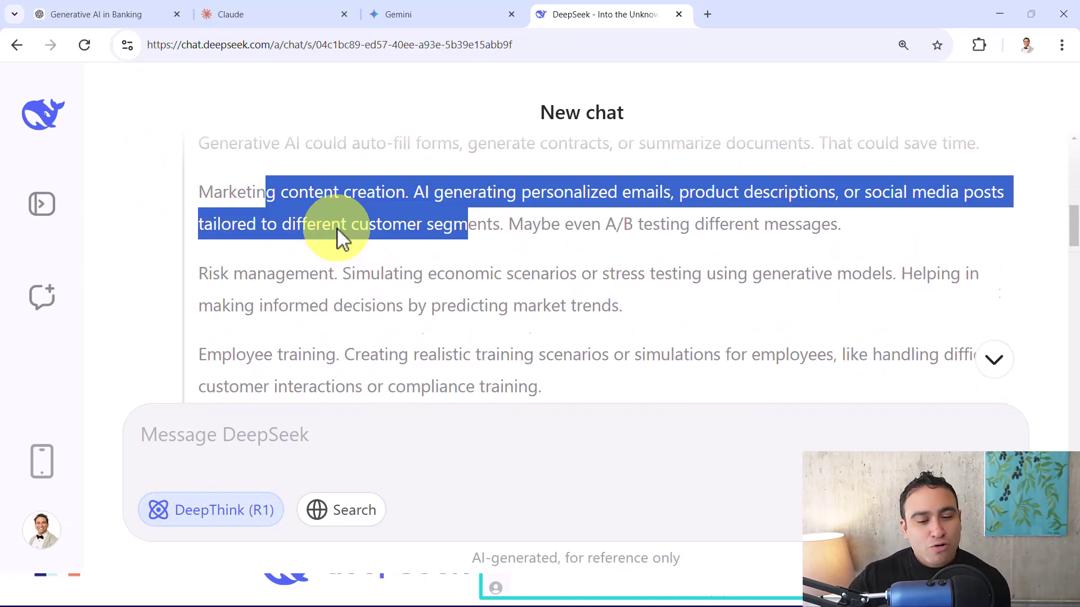
scroll(338, 226, "down", 10)
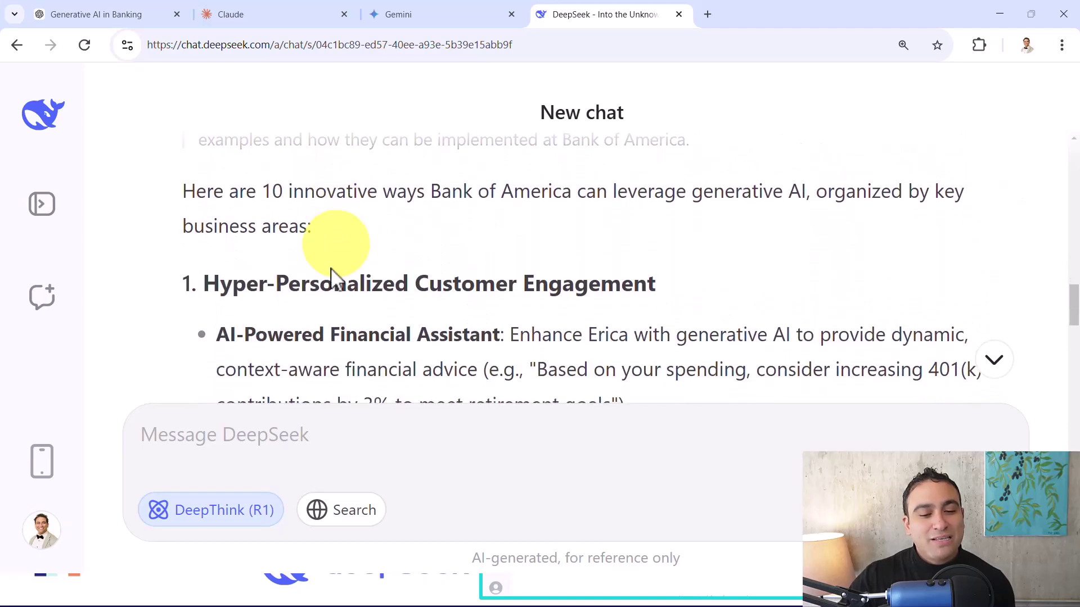
scroll(393, 264, "down", 10)
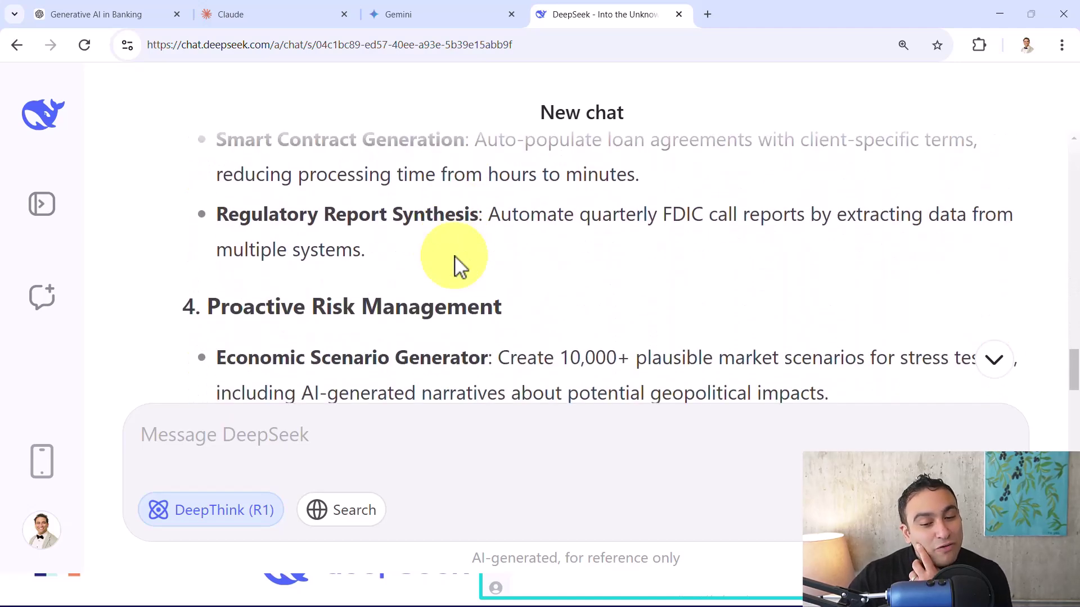
scroll(449, 259, "down", 4)
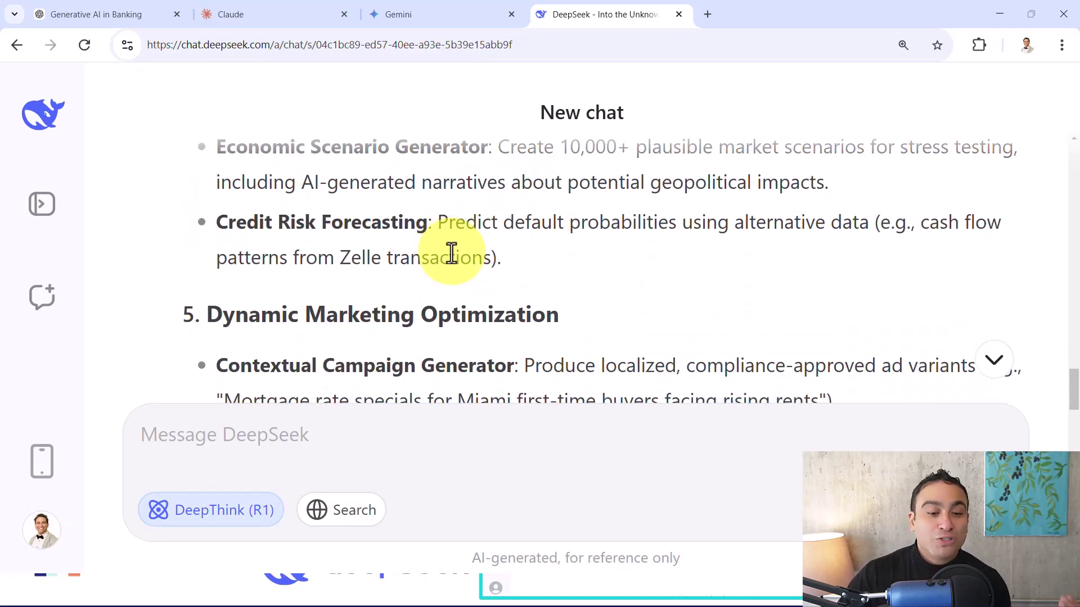
scroll(452, 253, "down", 5)
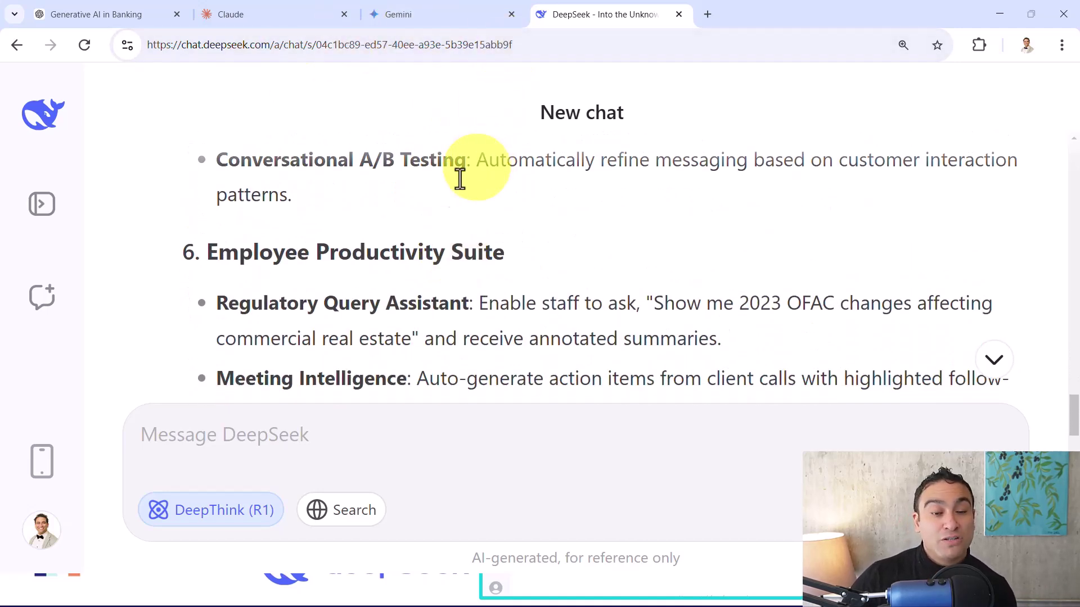
scroll(360, 247, "down", 4)
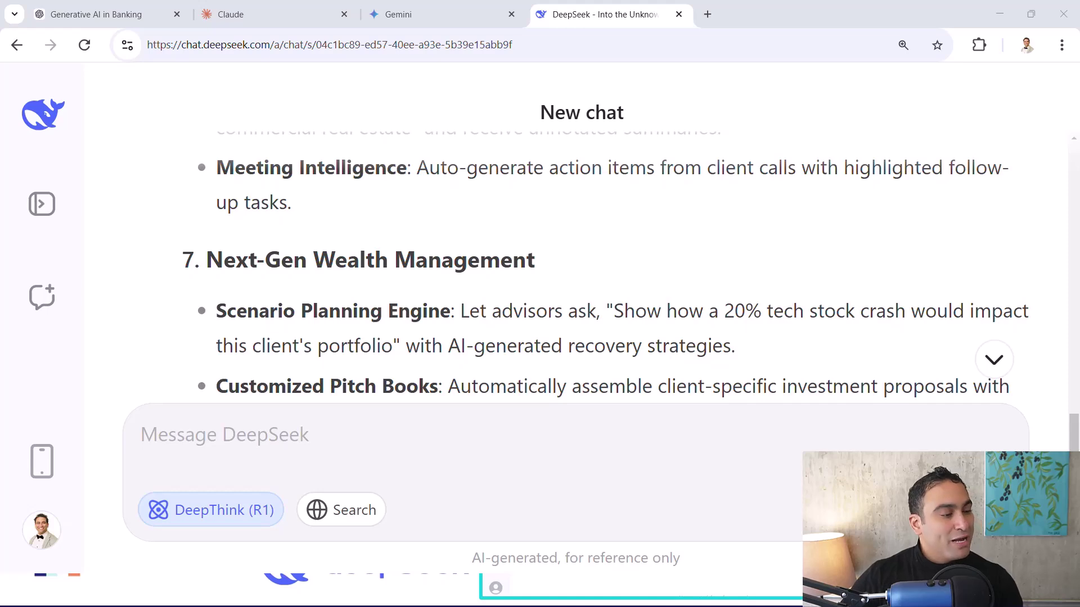
Step: In ChatGPT, paste and send the Python real-time stock-price and daily-percentage-change script prompt
left_click(148, 14)
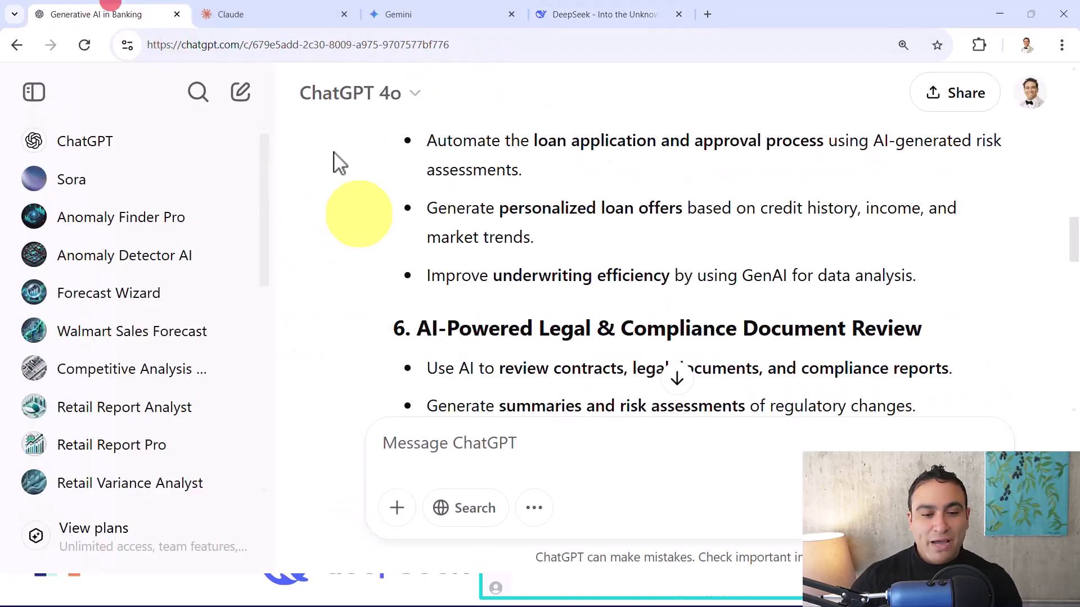
left_click(513, 453)
type("Write a Python script to obtain real-time stock prices for a list of companies and calculate the daily percentage change")
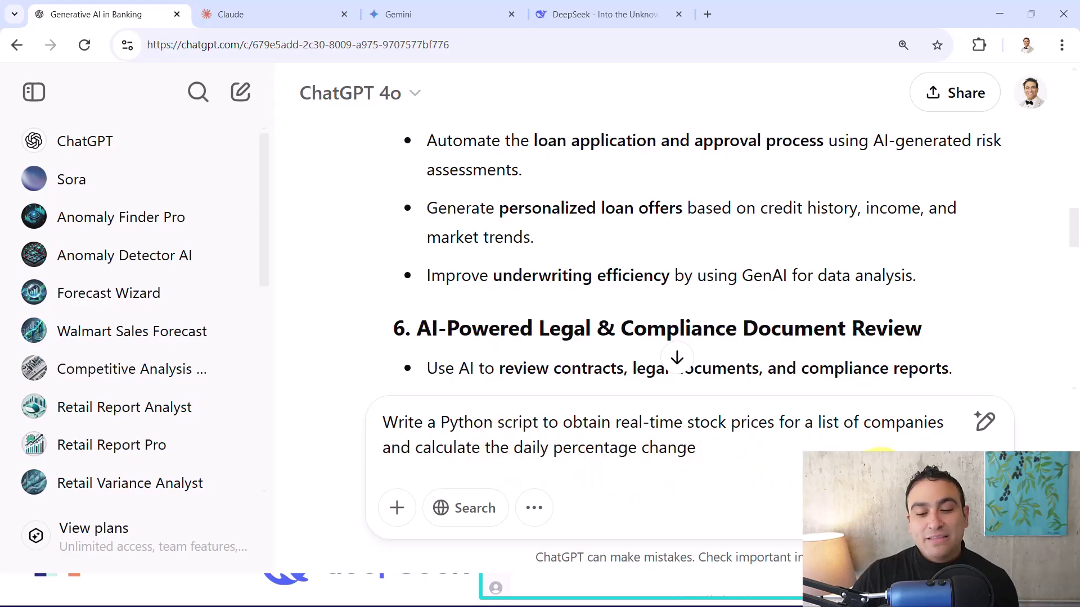
key("Return")
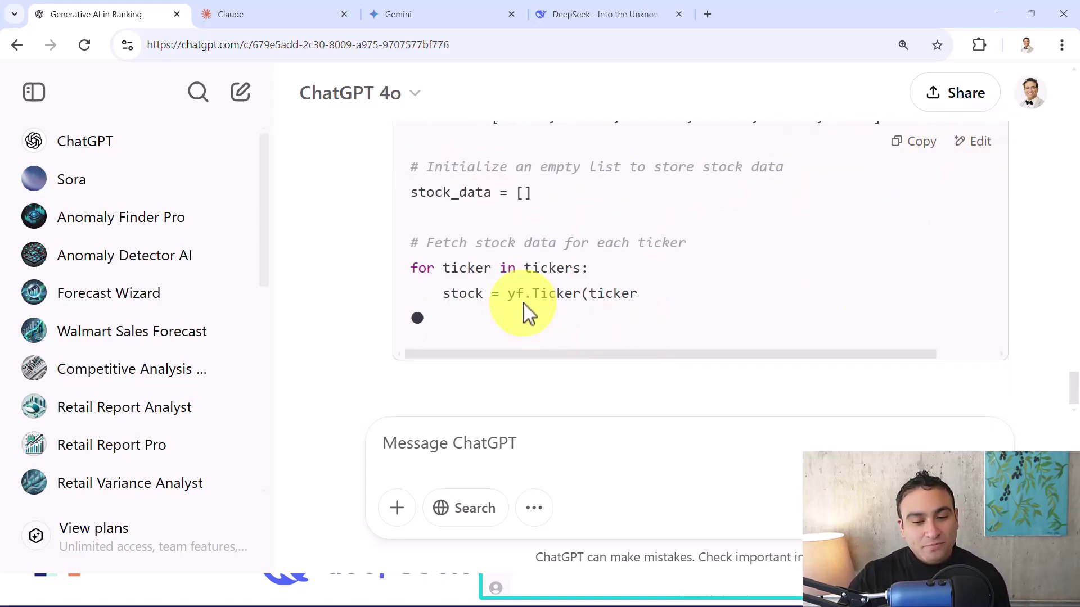
scroll(515, 298, "up", 4)
Step: Send the stock-price prompt to Claude and review its yfinance Real-time Stock Price Tracker code
left_click(236, 12)
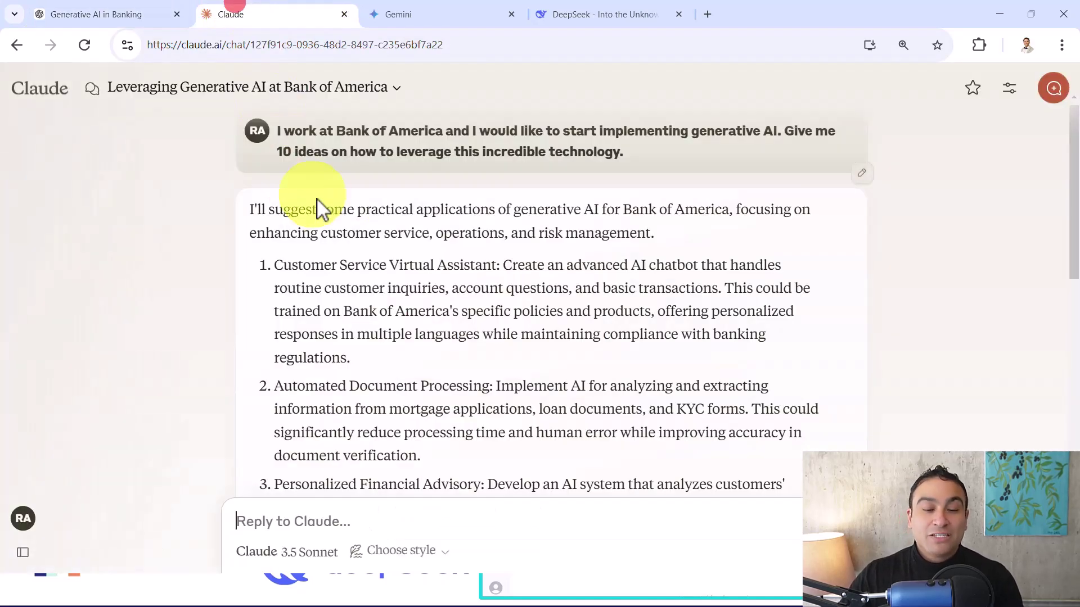
scroll(310, 214, "down", 15)
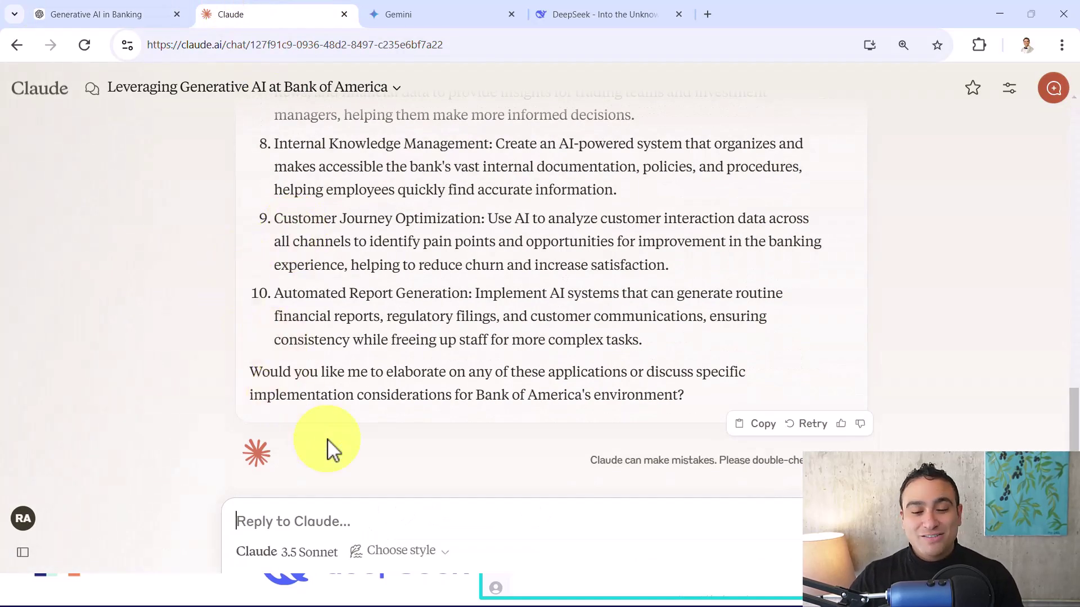
type("Write a Python script to obtain real-time stock prices for a list of companies and calculate the daily percentage change")
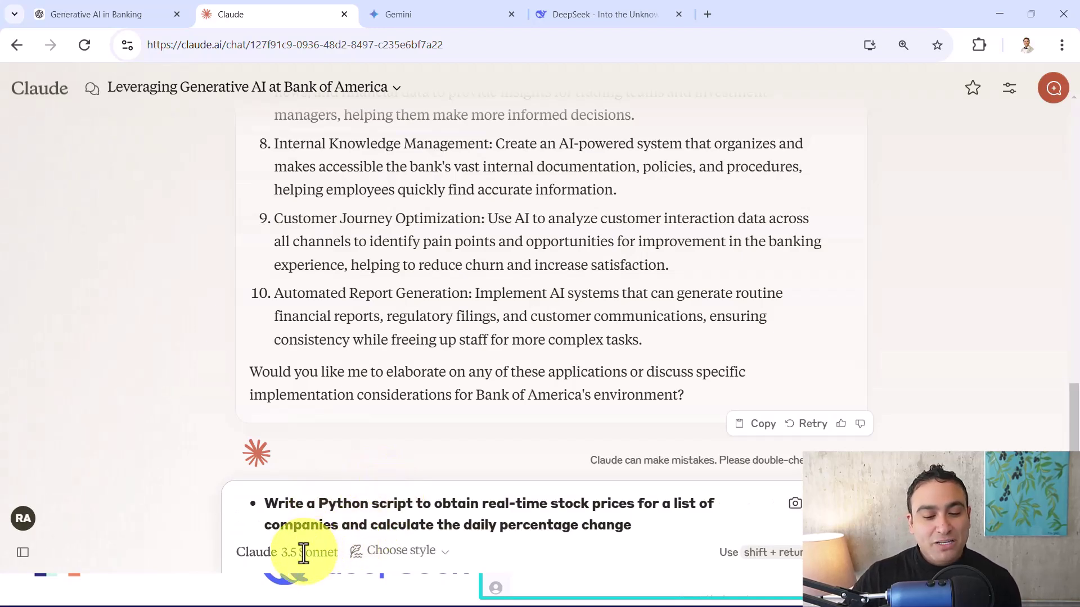
scroll(225, 517, "down", 1)
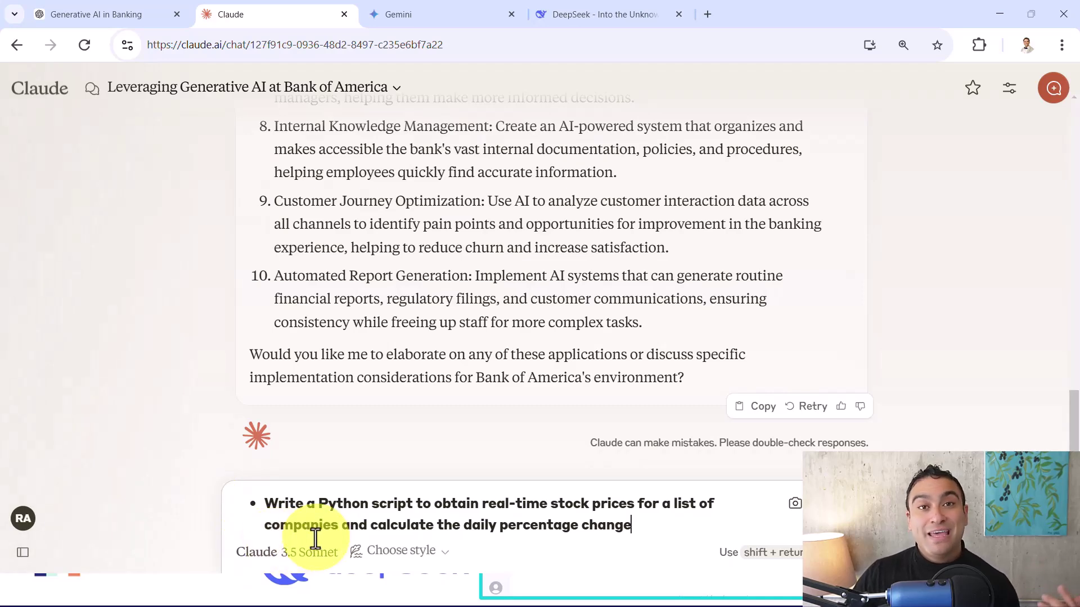
key("Return")
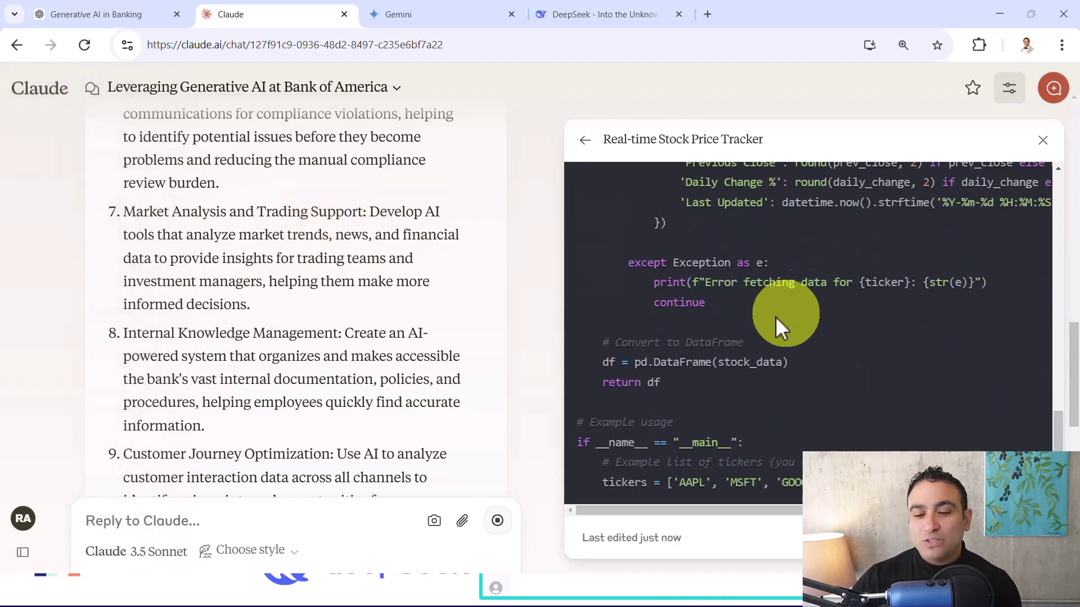
scroll(843, 301, "up", 5)
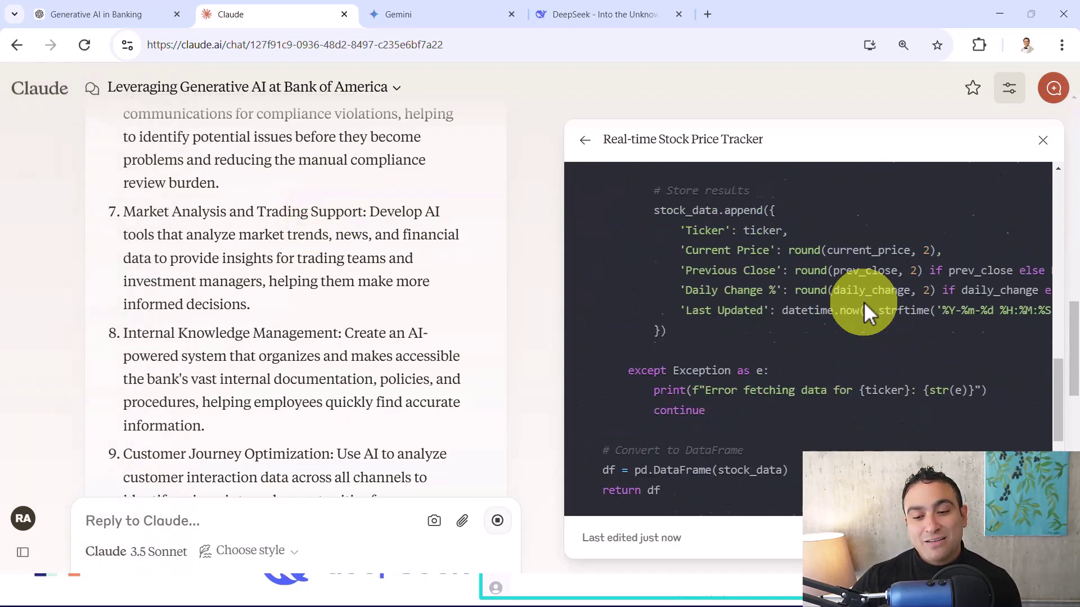
scroll(864, 302, "up", 10)
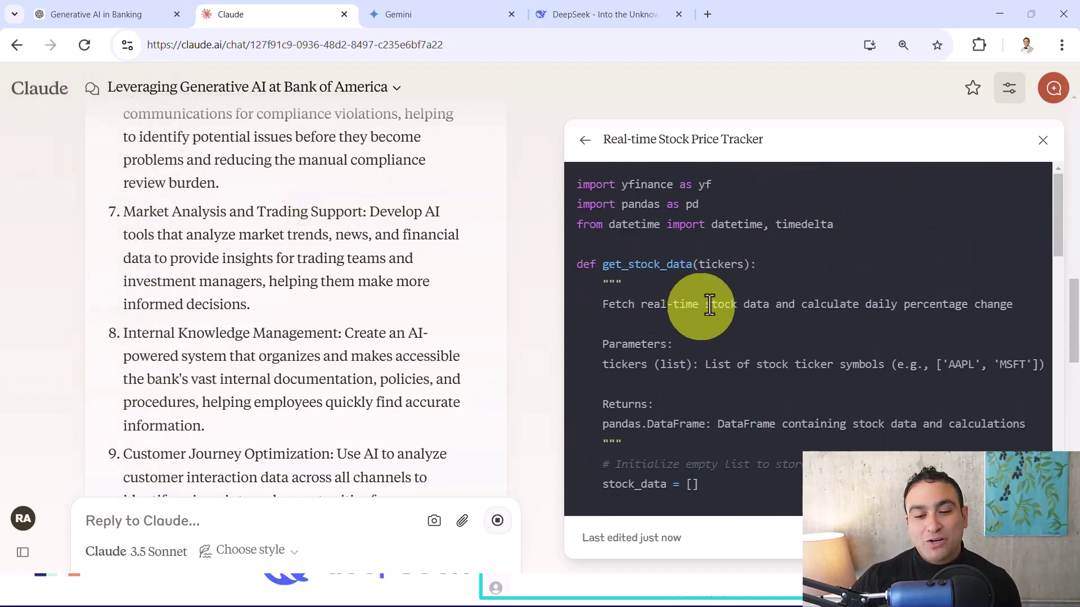
scroll(730, 313, "down", 15)
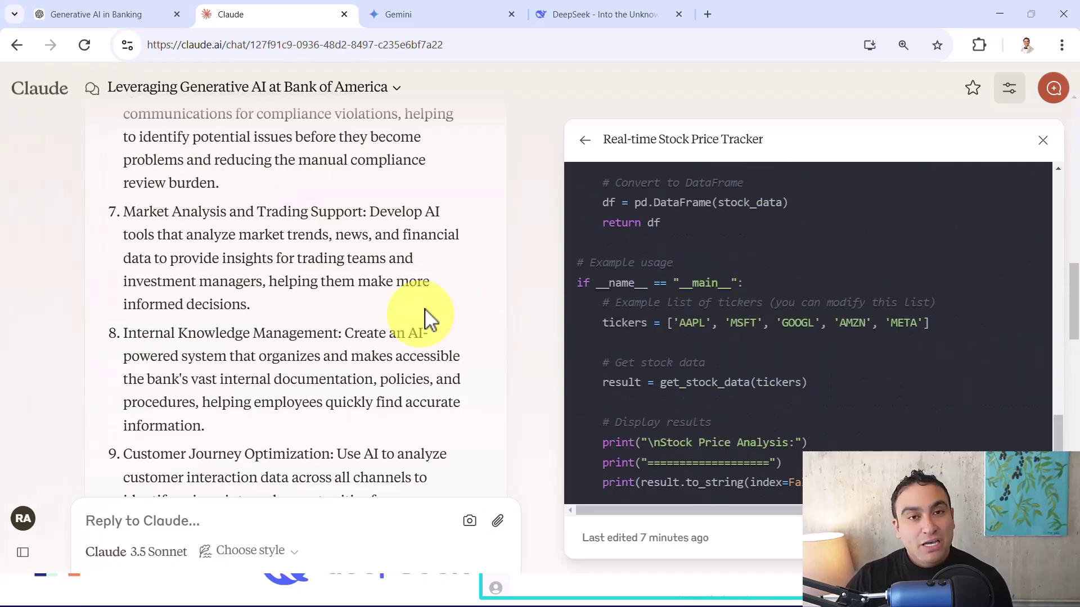
Step: Paste the real-time stock-price script prompt into Gemini and send it
left_click(434, 15)
left_click(248, 493)
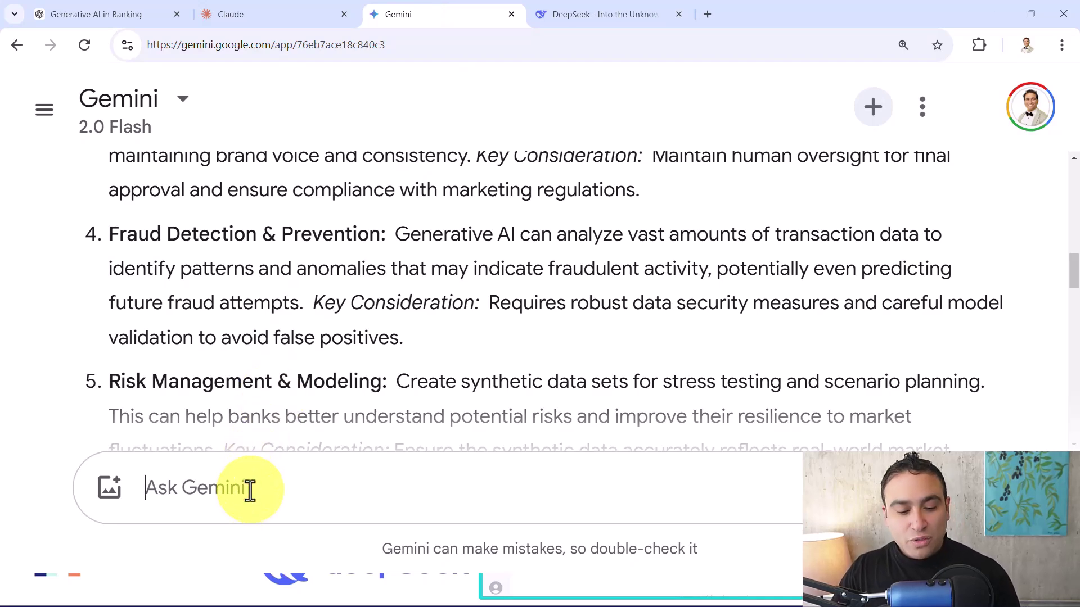
type("Write a Python script to obtain real-time stock prices for a list of companies and calculate the daily percentage change")
left_click(970, 485)
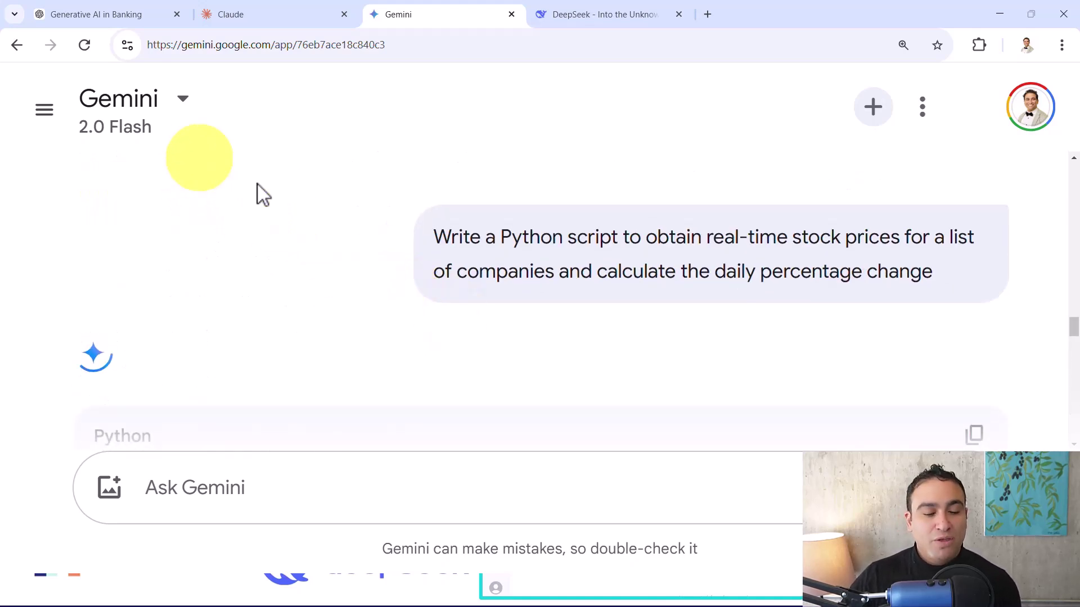
Step: Read Gemini's yfinance script for AAPL, MSFT, GOOG, AMZN and TSLA, including its caveats
scroll(336, 213, "down", 10)
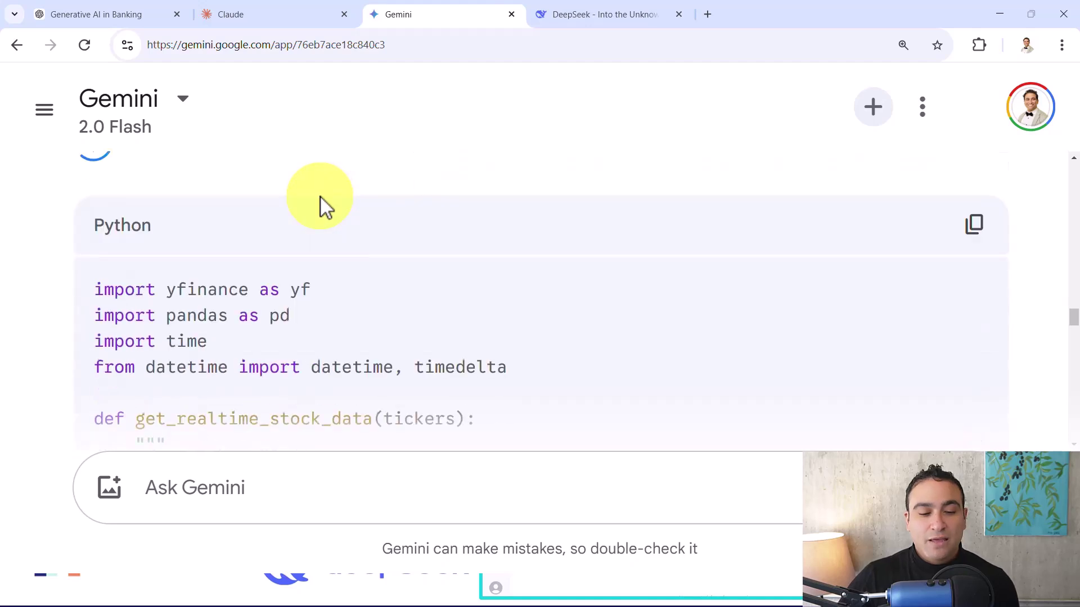
scroll(321, 203, "down", 10)
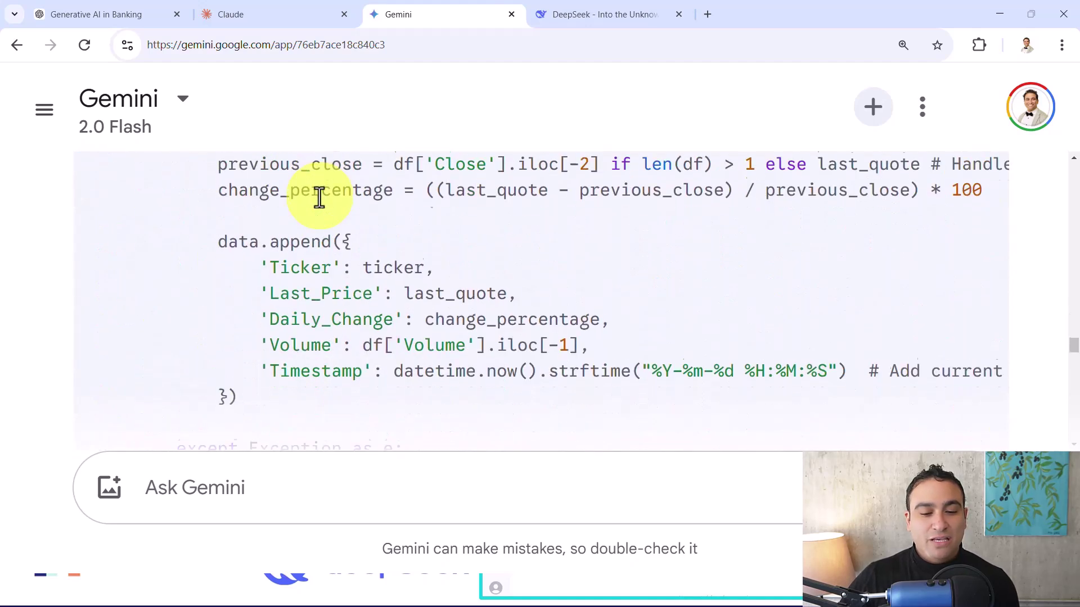
scroll(366, 284, "down", 10)
scroll(478, 328, "up", 8)
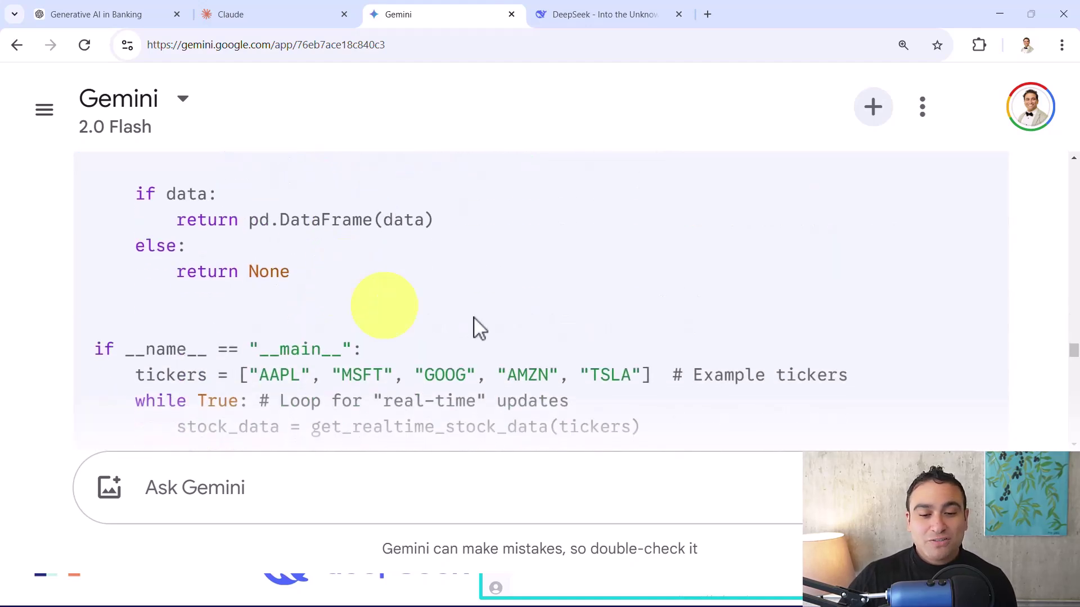
scroll(290, 294, "down", 6)
scroll(284, 293, "down", 15)
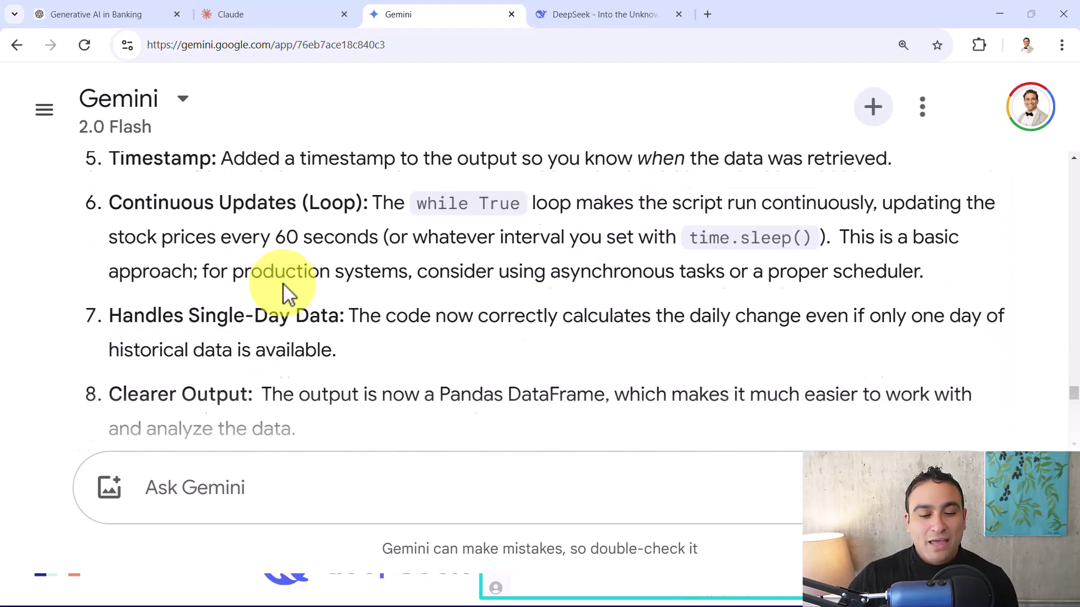
scroll(403, 321, "down", 4)
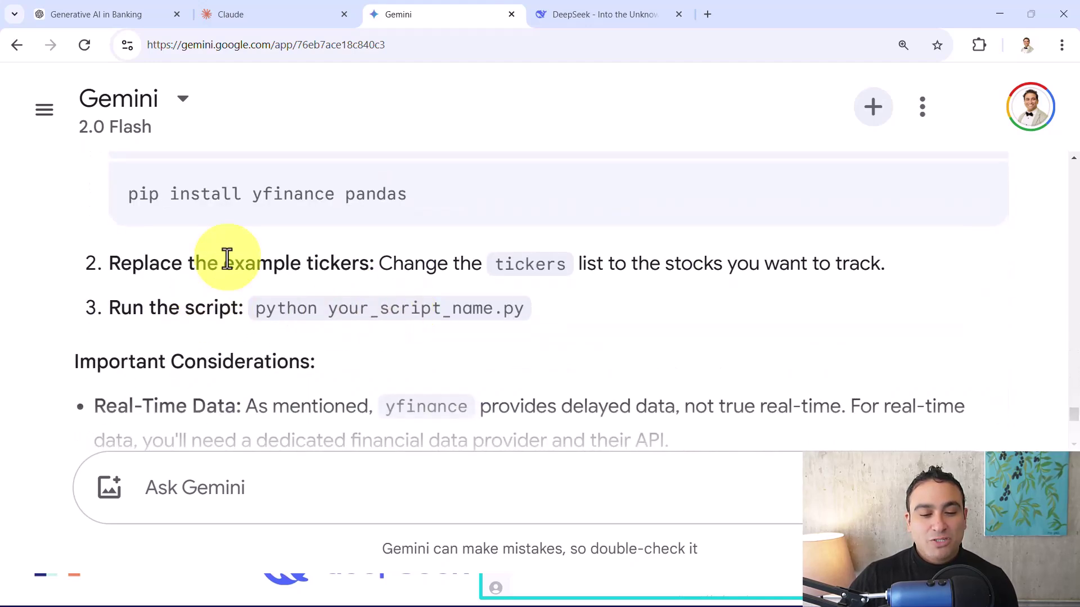
scroll(224, 257, "up", 4)
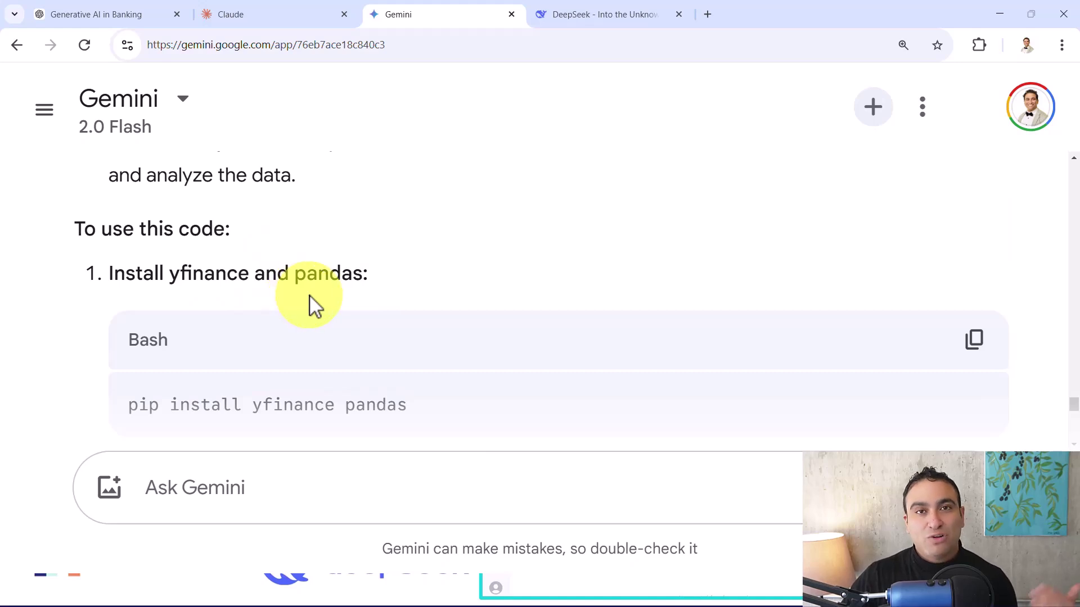
scroll(310, 297, "down", 12)
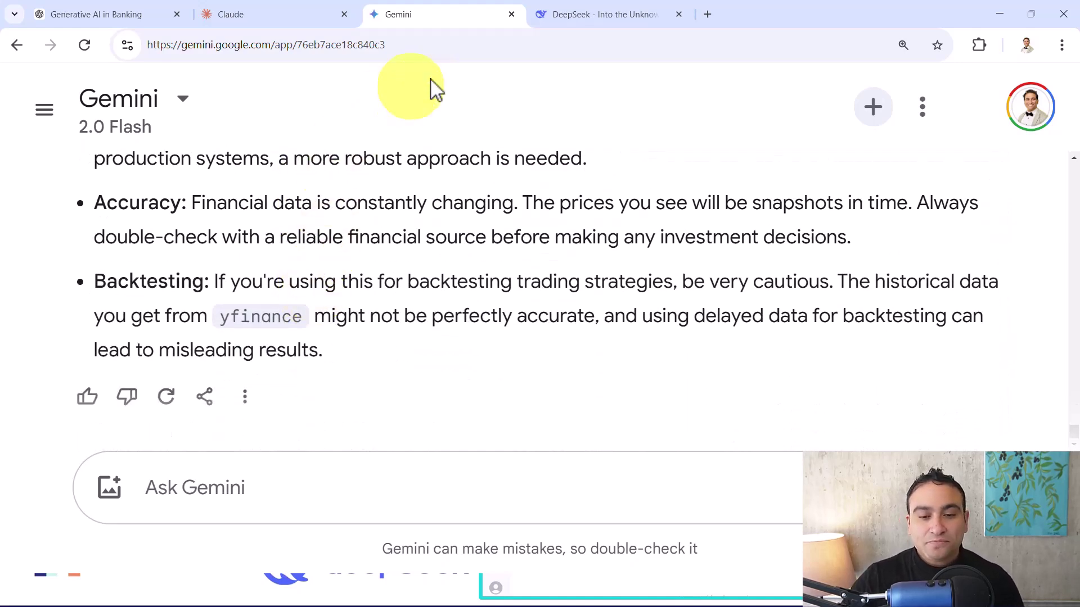
Step: Paste the stock-price script prompt into DeepSeek and send it with DeepThink (R1) on
left_click(587, 31)
scroll(293, 388, "down", 5)
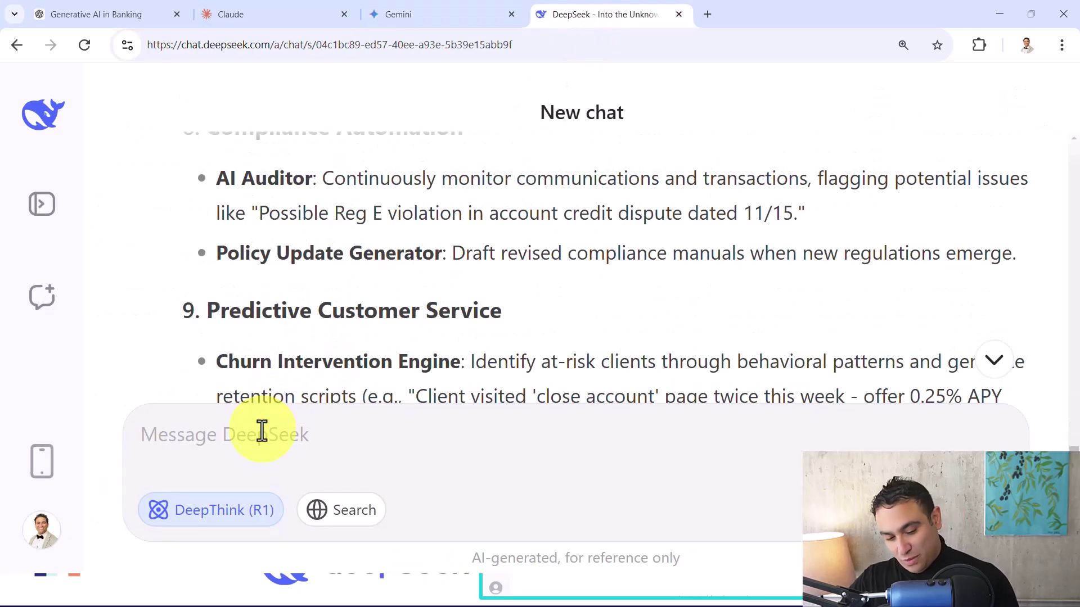
left_click(261, 431)
type("Write a Python script to obtain real-time stock prices for a list of companies and calculate the daily percentage change")
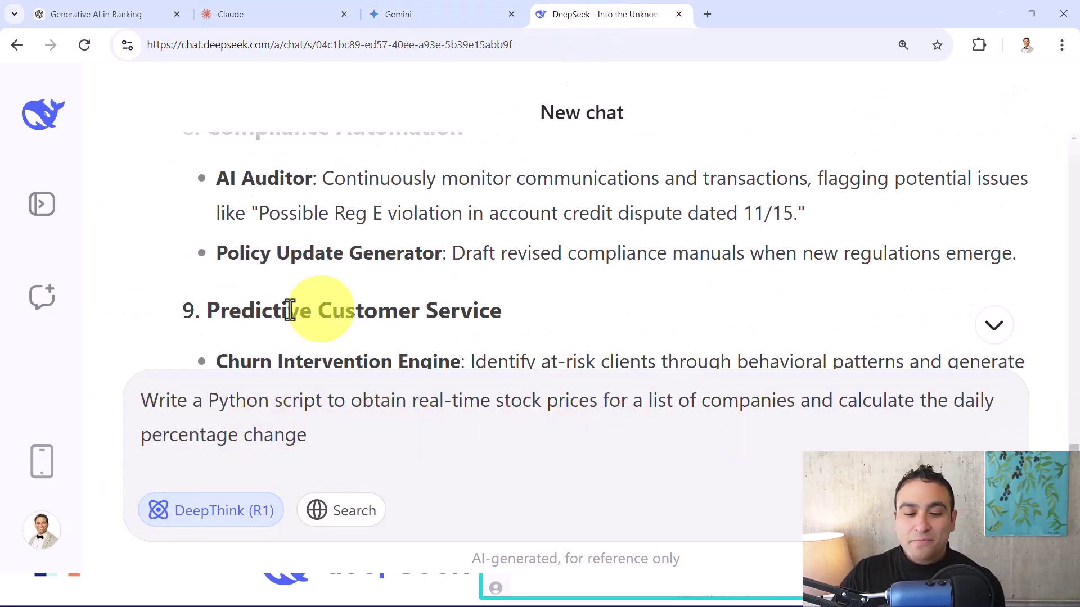
scroll(290, 309, "down", 5)
key("Return")
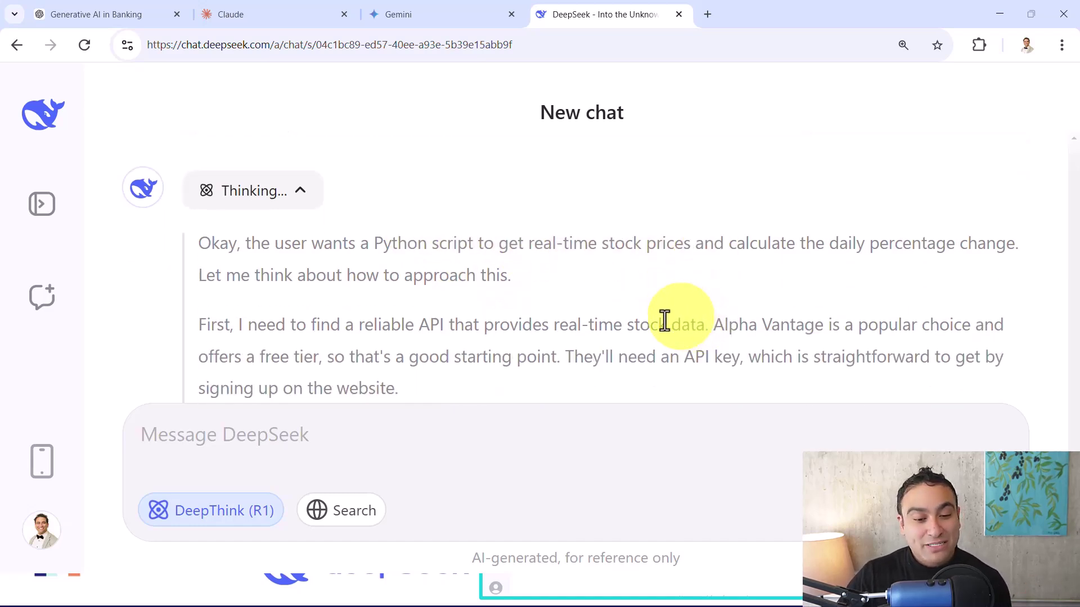
Step: Read DeepSeek's reasoning and its GLOBAL_QUOTE-based script computing percent_change
scroll(557, 320, "up", 1)
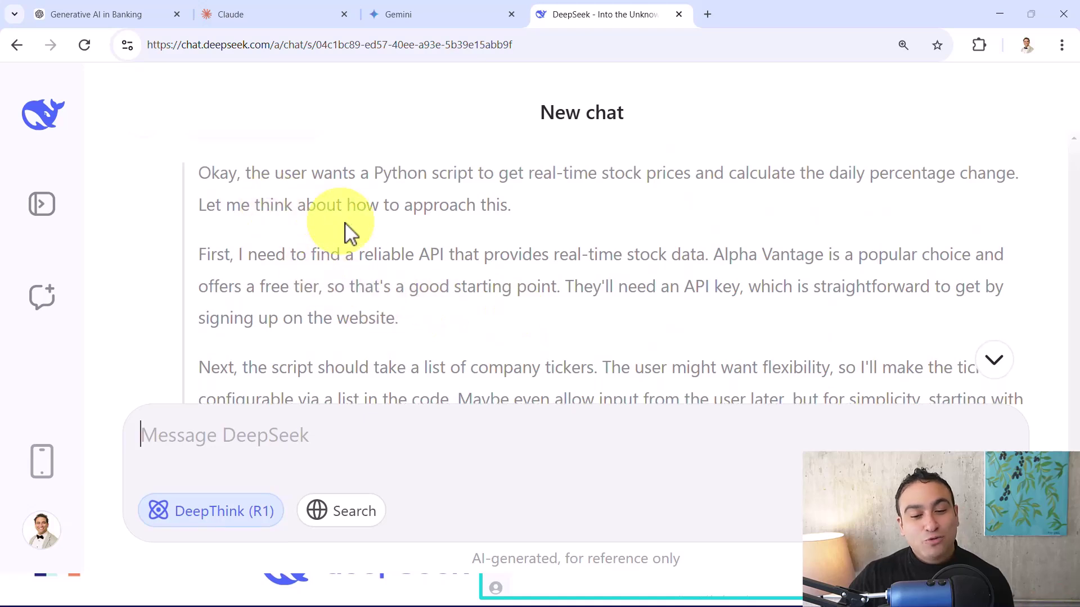
scroll(388, 239, "down", 2)
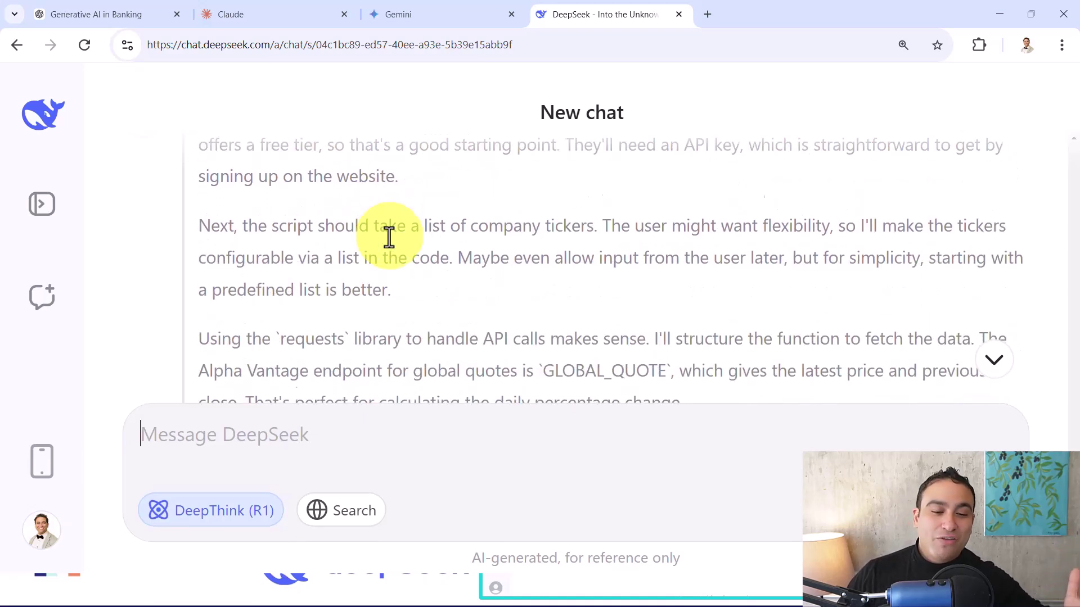
scroll(388, 239, "down", 2)
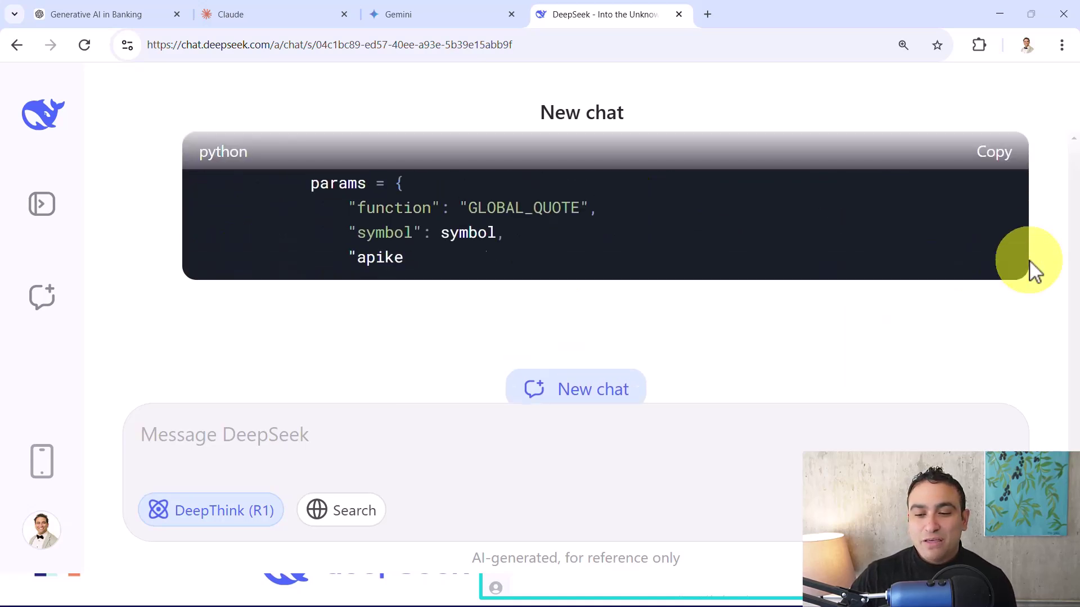
scroll(1034, 270, "up", 4)
scroll(436, 293, "down", 4)
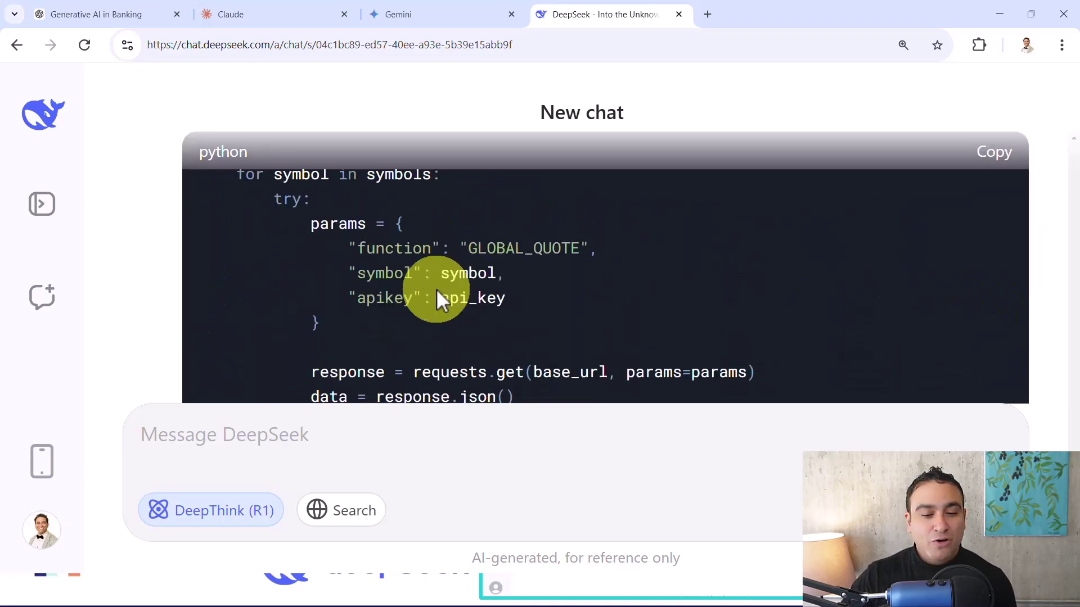
scroll(436, 288, "down", 3)
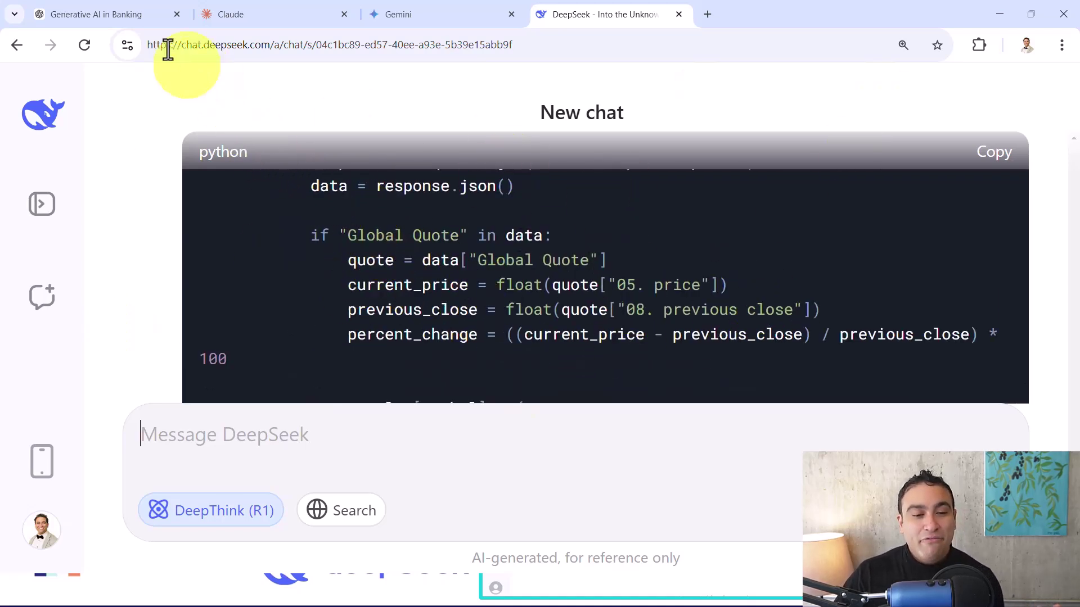
mouse_move(93, 17)
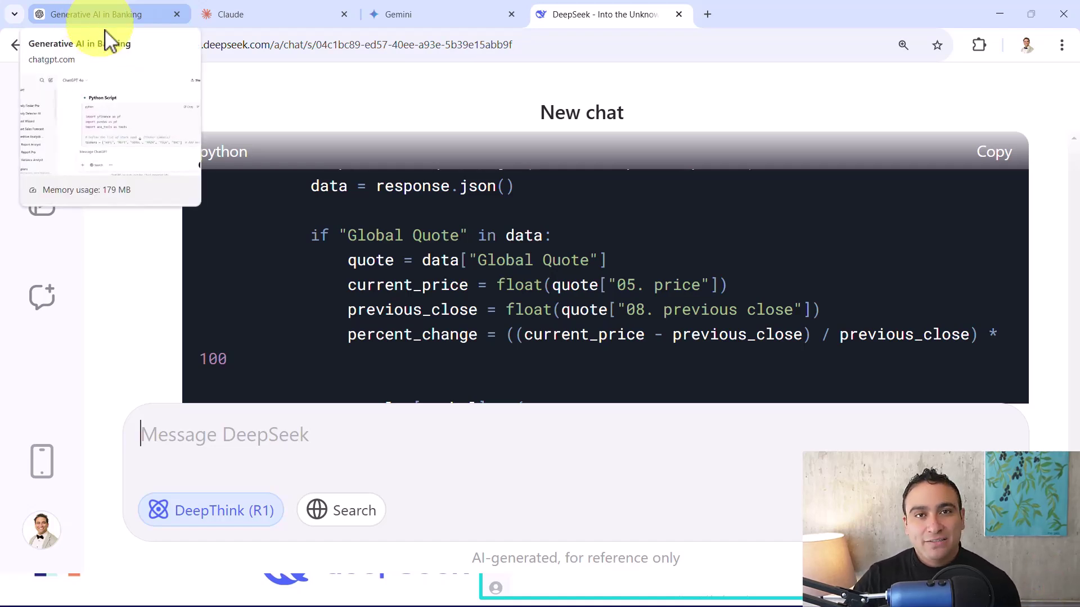
Step: Revisit ChatGPT's yfinance stock script, then bring up Claude's Real-time Stock Price Tracker
left_click(100, 13)
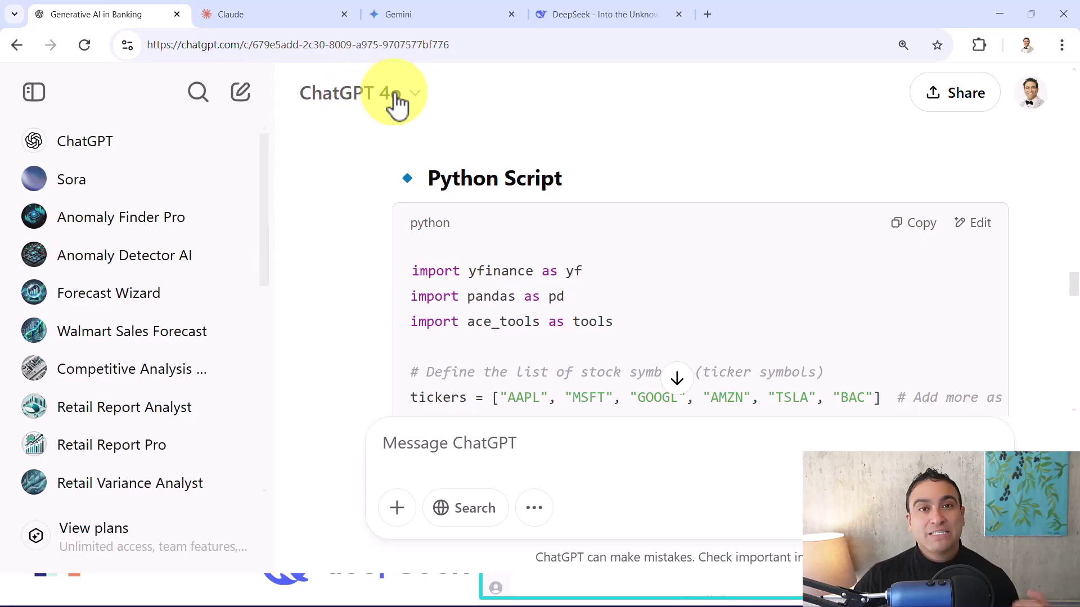
left_click(270, 16)
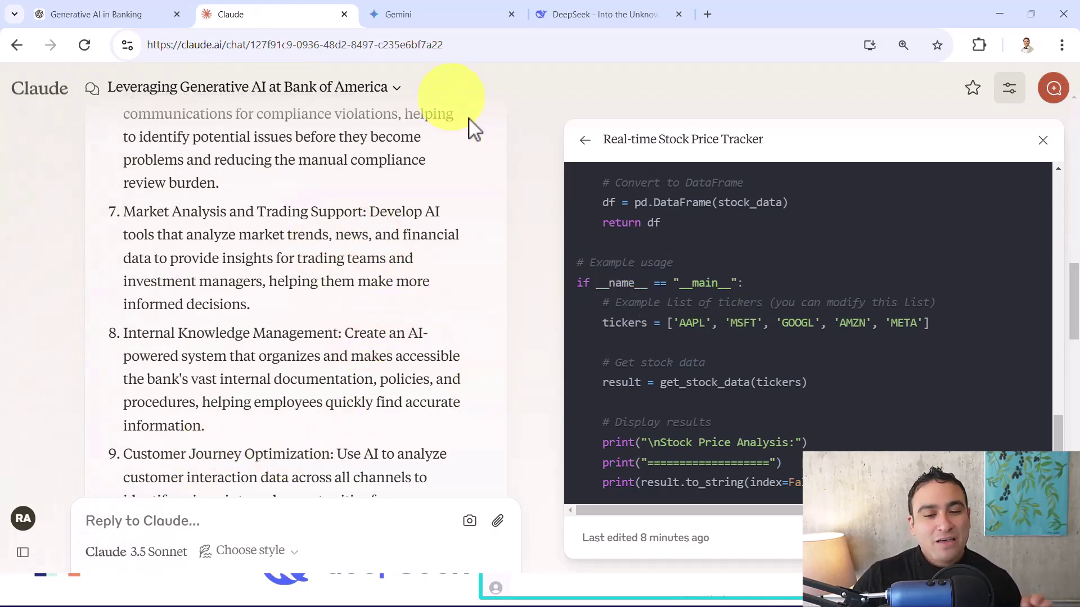
Step: Check Gemini's model list under the 2.0 Flash selector, then return to DeepSeek's Alpha Vantage script
left_click(444, 25)
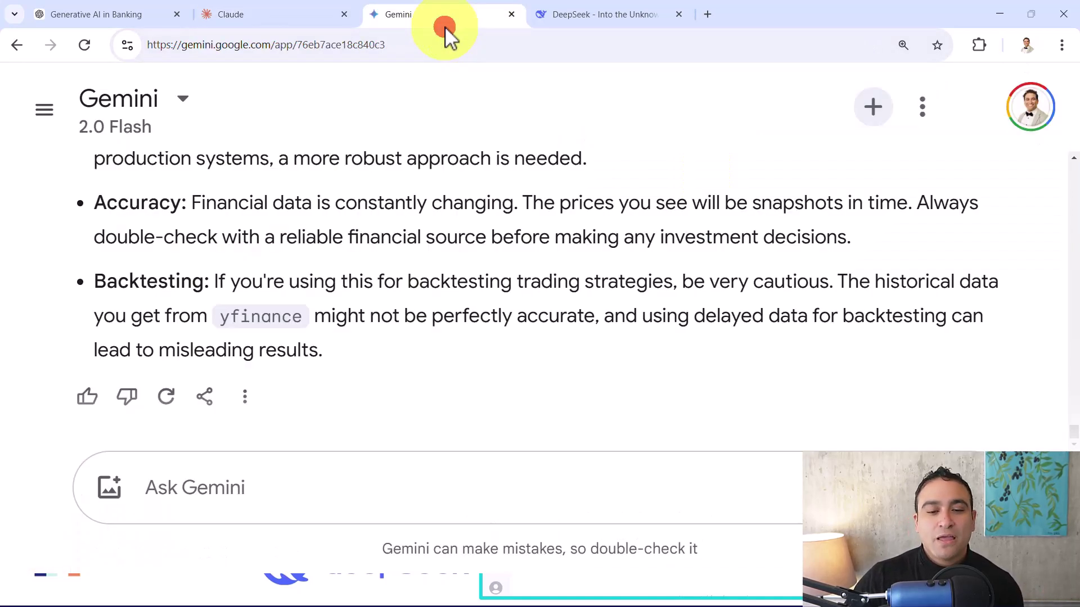
left_click(163, 121)
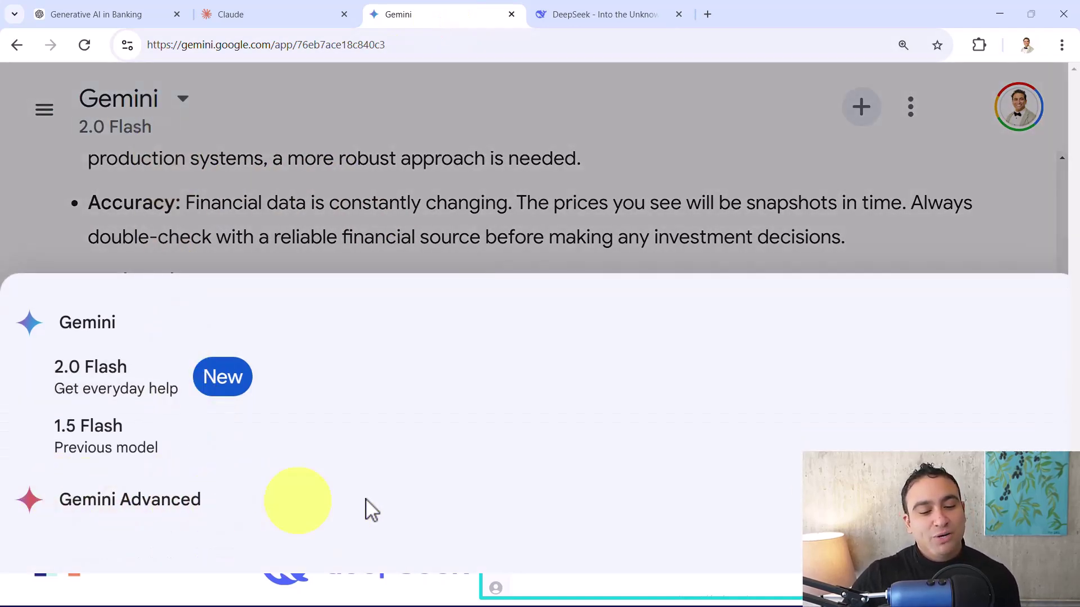
left_click(607, 11)
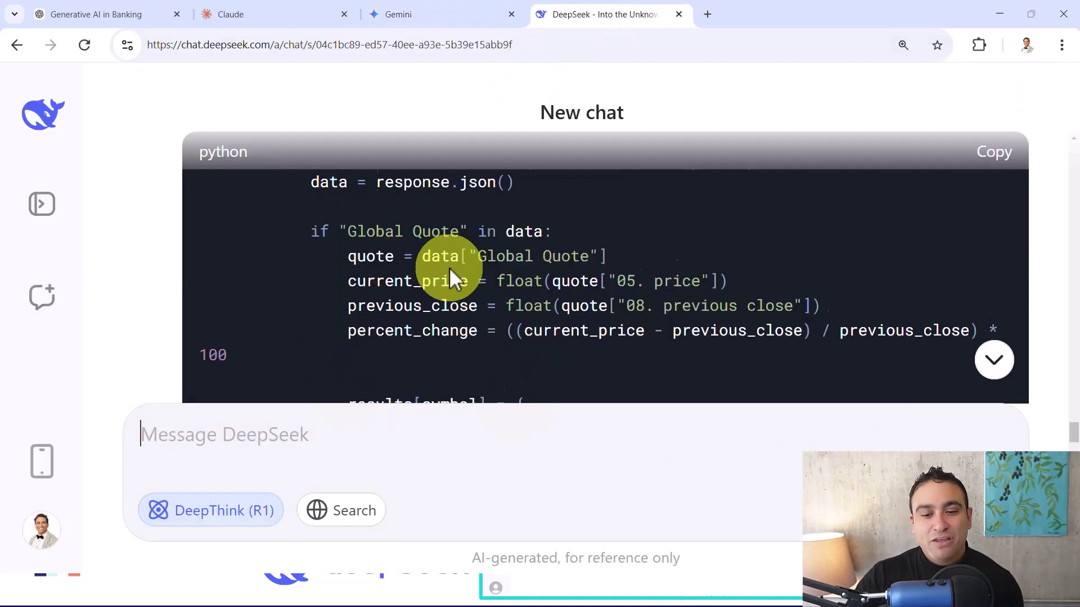
scroll(447, 276, "down", 15)
scroll(304, 287, "down", 5)
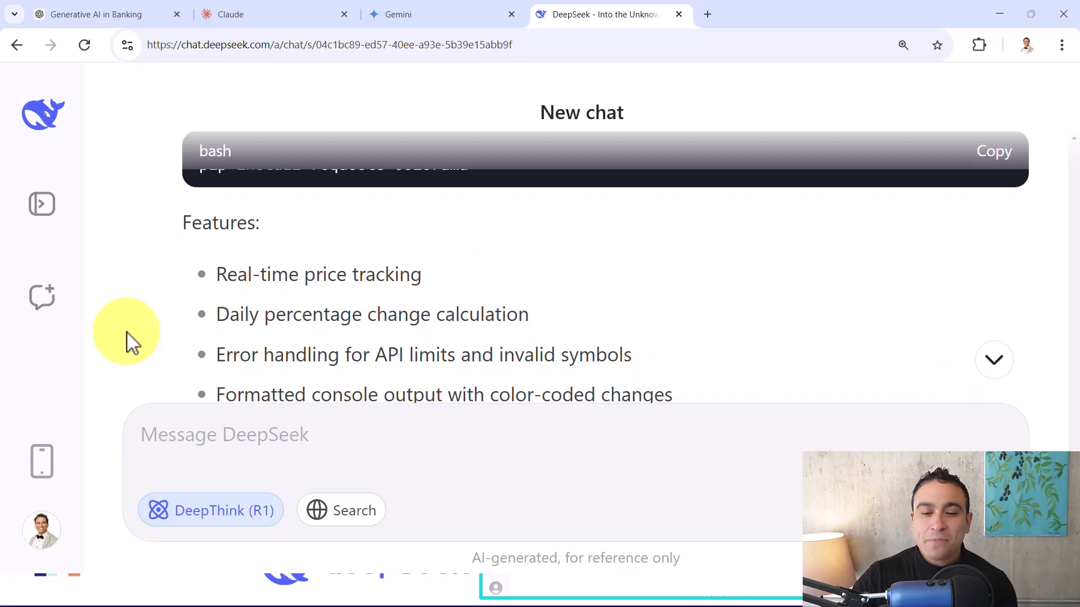
scroll(139, 336, "down", 2)
scroll(140, 335, "up", 5)
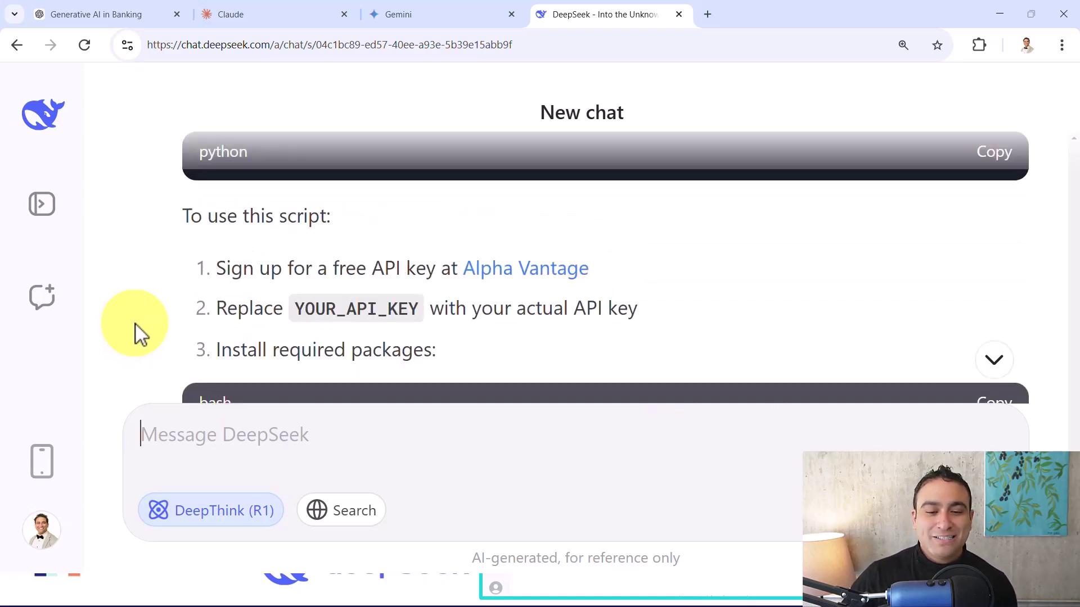